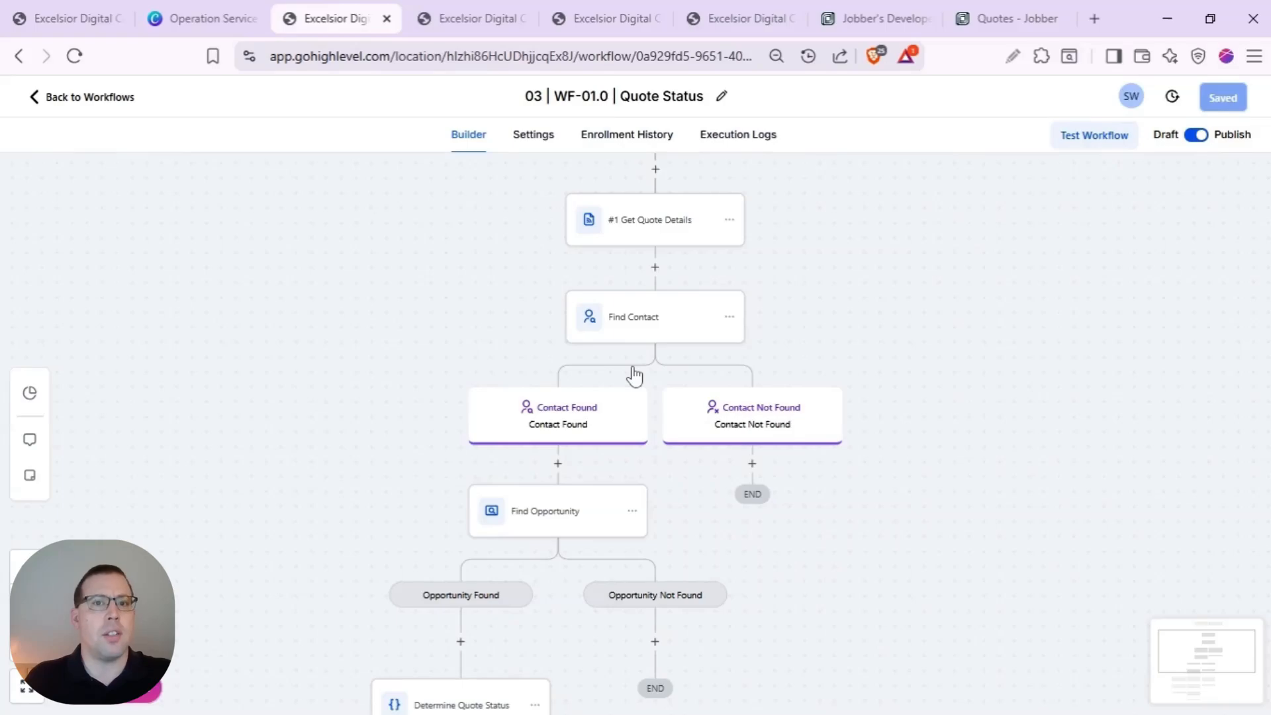
pyautogui.scroll(-1, 635, 376)
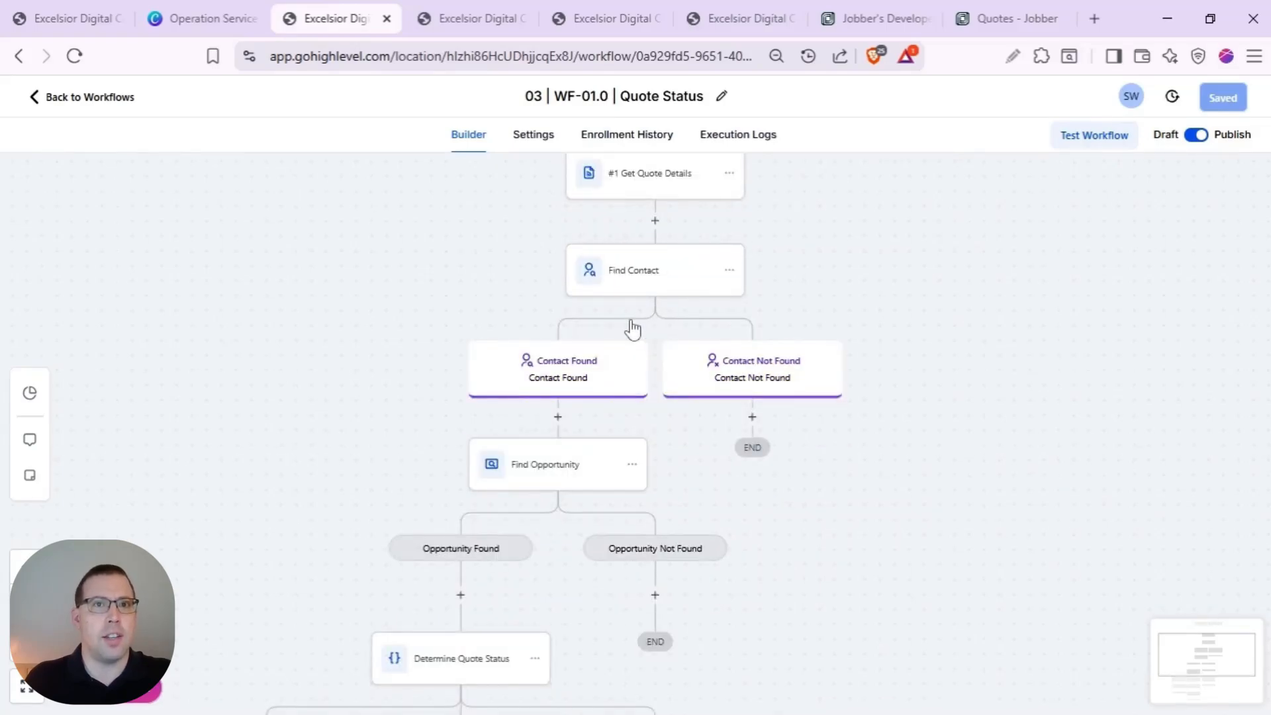
pyautogui.scroll(-3, 636, 326)
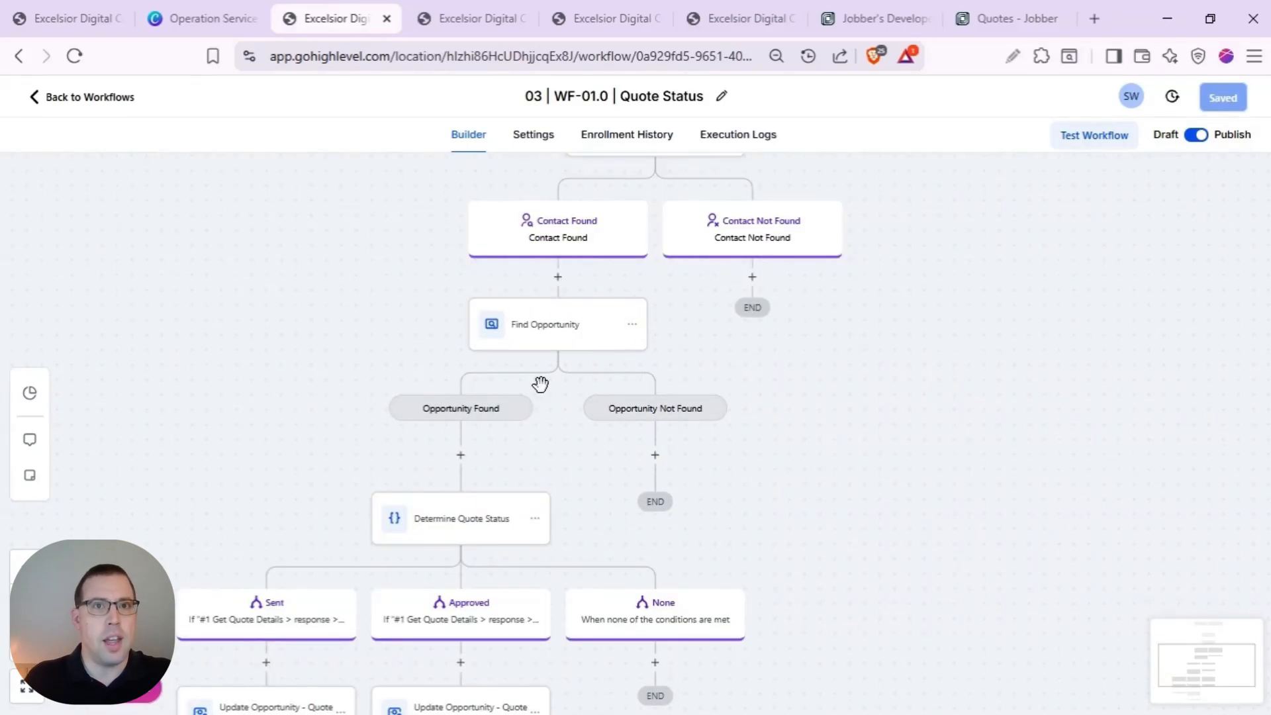
pyautogui.scroll(-3, 540, 384)
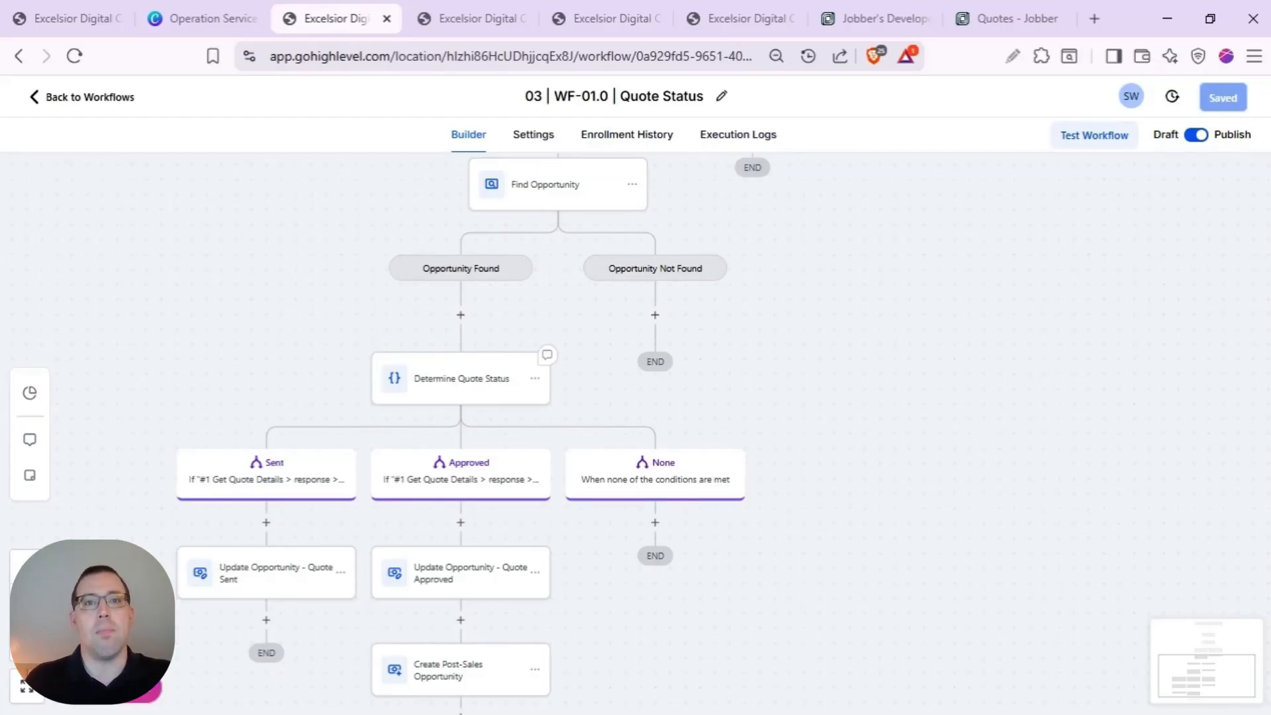
pyautogui.scroll(-3, 541, 395)
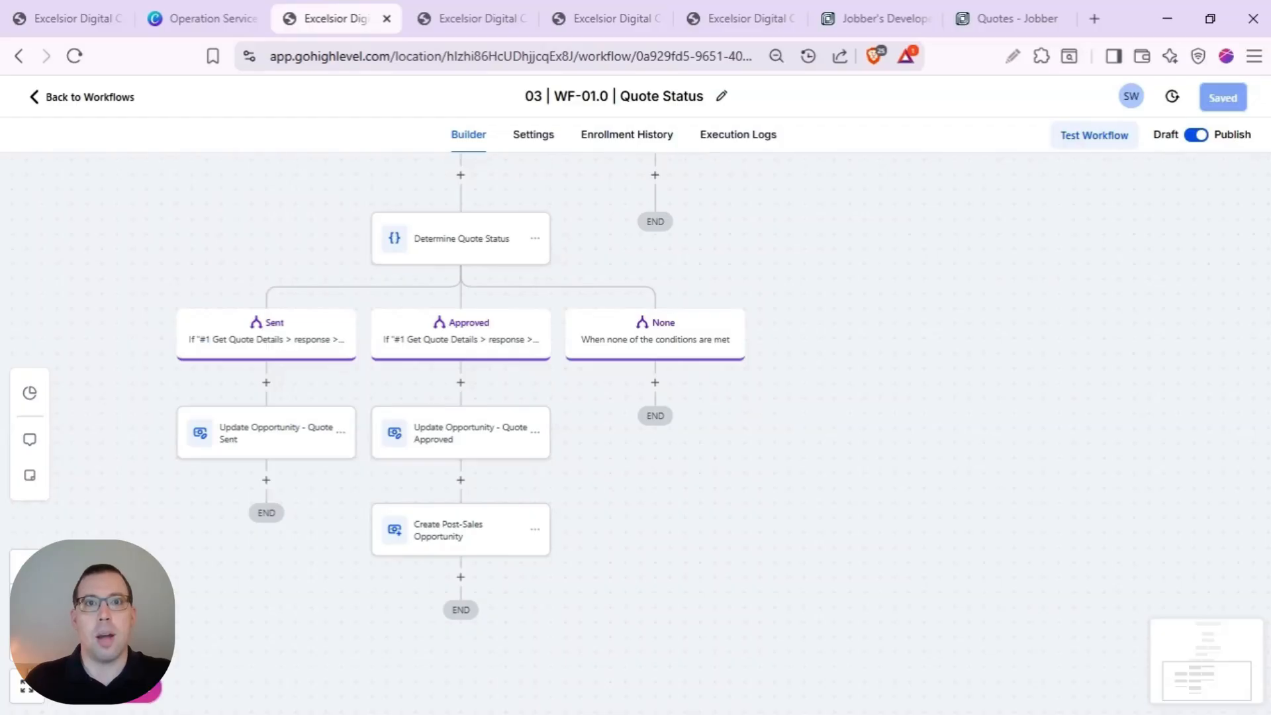
pyautogui.scroll(10, 752, 400)
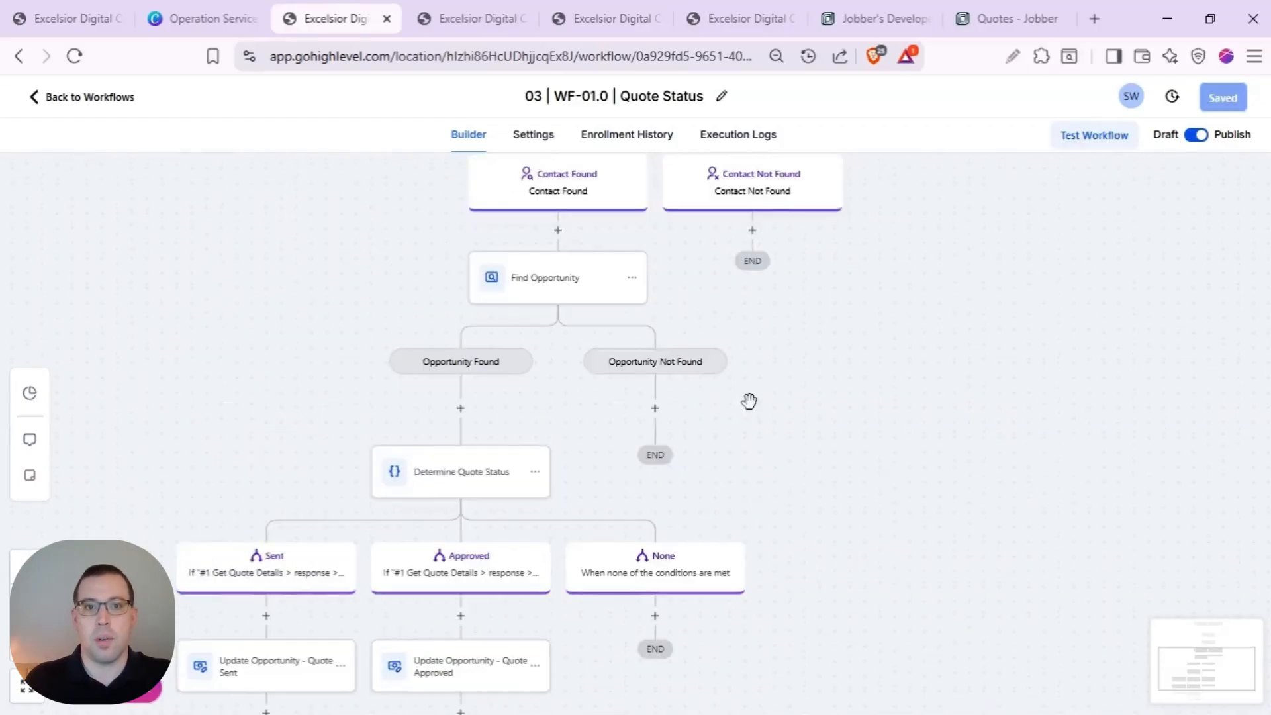
# - Copy the Quote Status workflow's inbound webhook trigger URL and go to the Jobber developer app
pyautogui.click(568, 213)
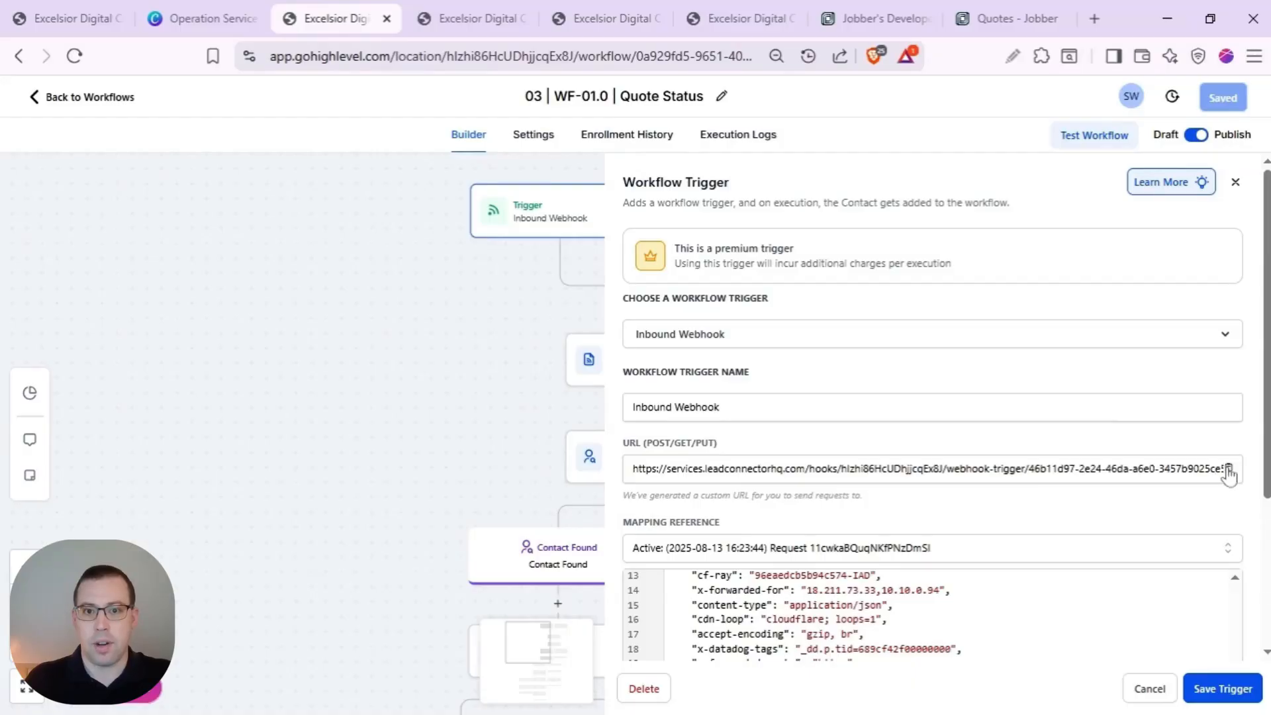
pyautogui.click(1228, 468)
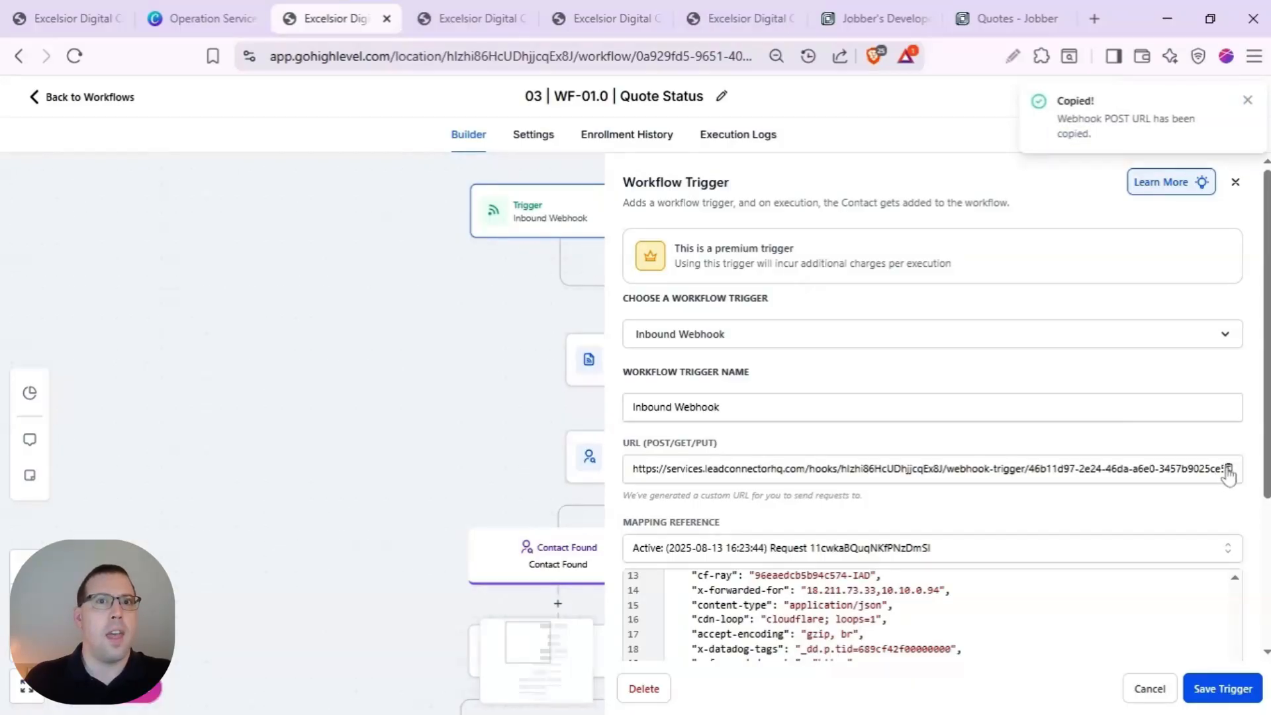
pyautogui.click(858, 21)
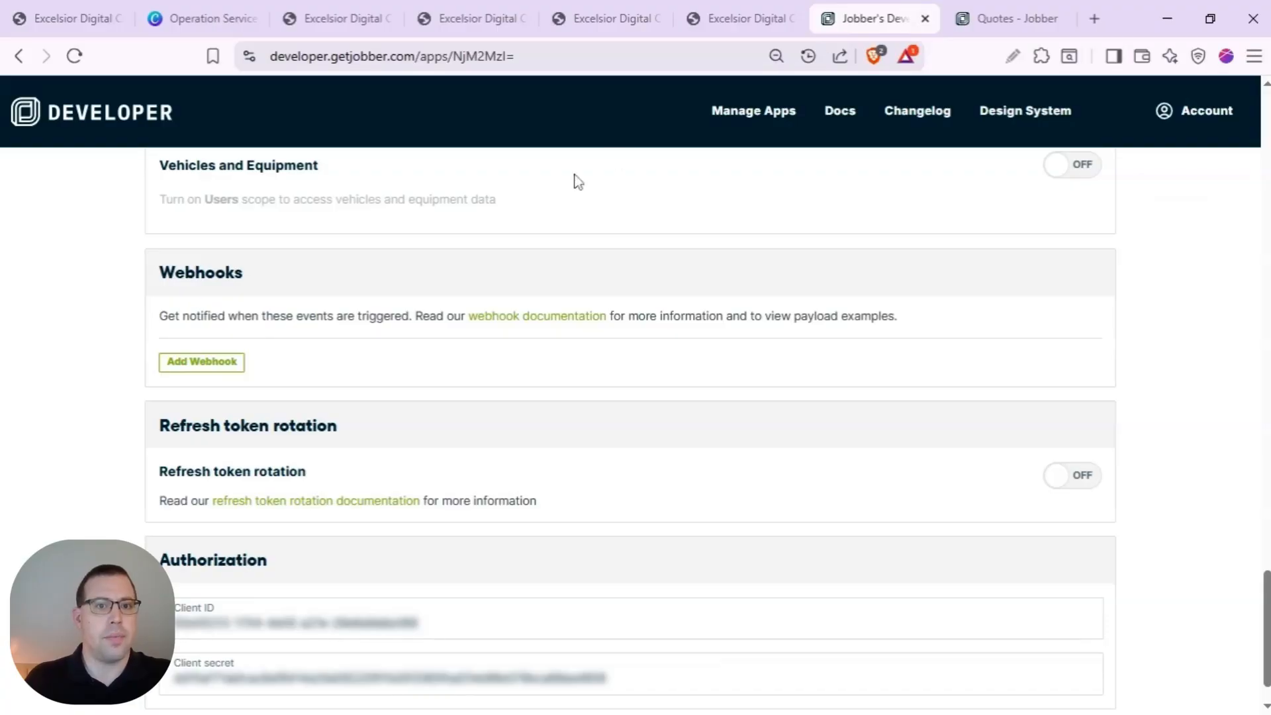
# - Add a QUOTE_SENT webhook pointing to the copied HighLevel trigger URL
pyautogui.click(212, 370)
pyautogui.click(276, 373)
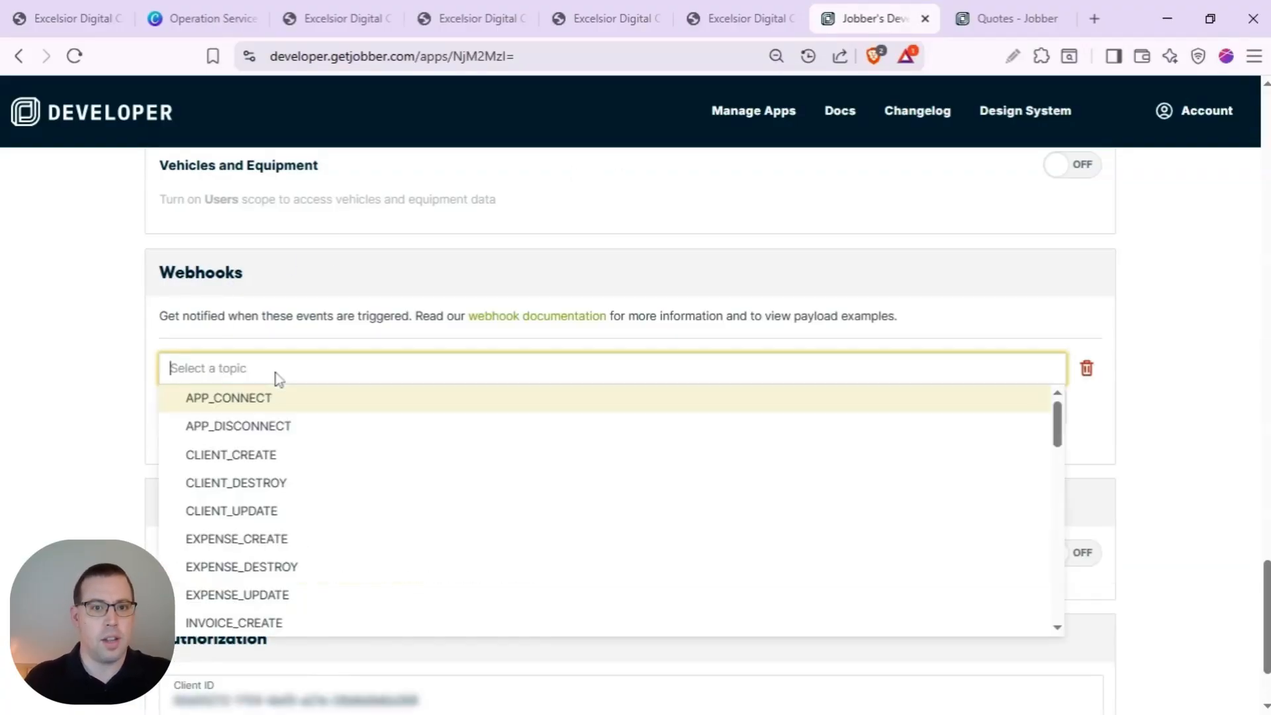
pyautogui.write('quote')
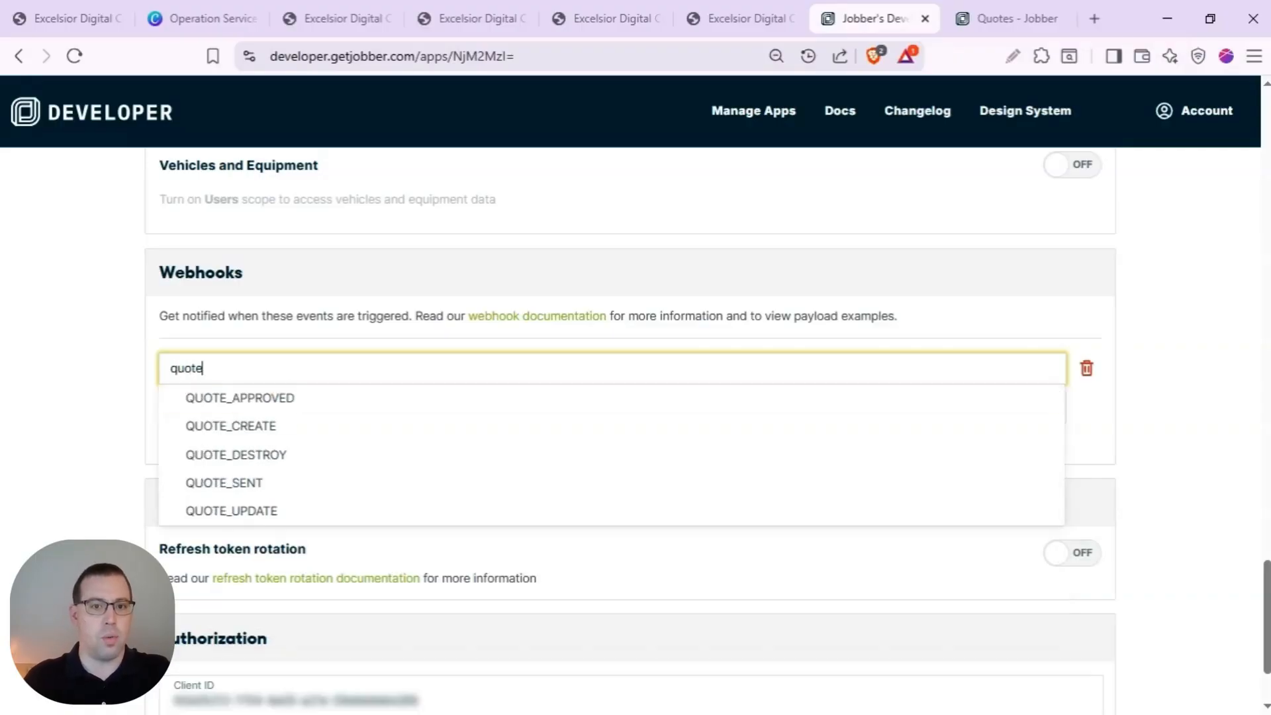
pyautogui.click(278, 485)
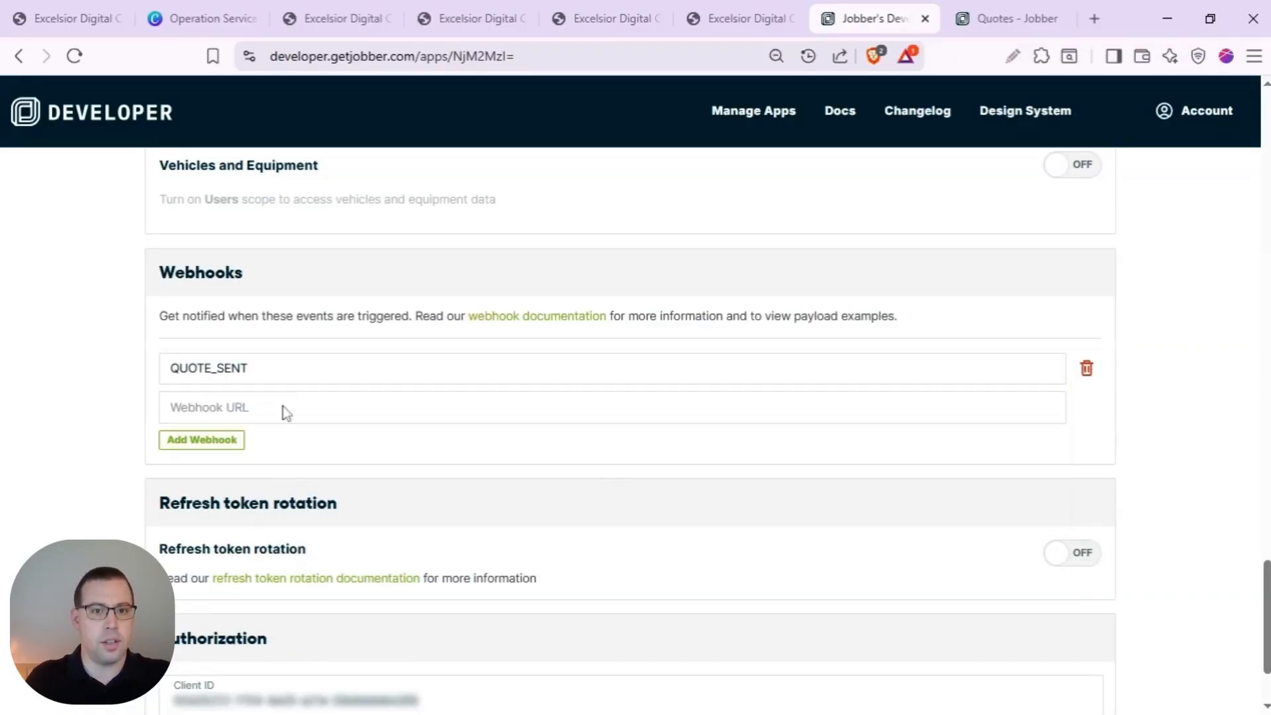
pyautogui.click(283, 414)
pyautogui.hotkey('ctrl', 'v')
# - Add a QUOTE_APPROVED webhook to the same trigger URL and save the app
pyautogui.click(228, 442)
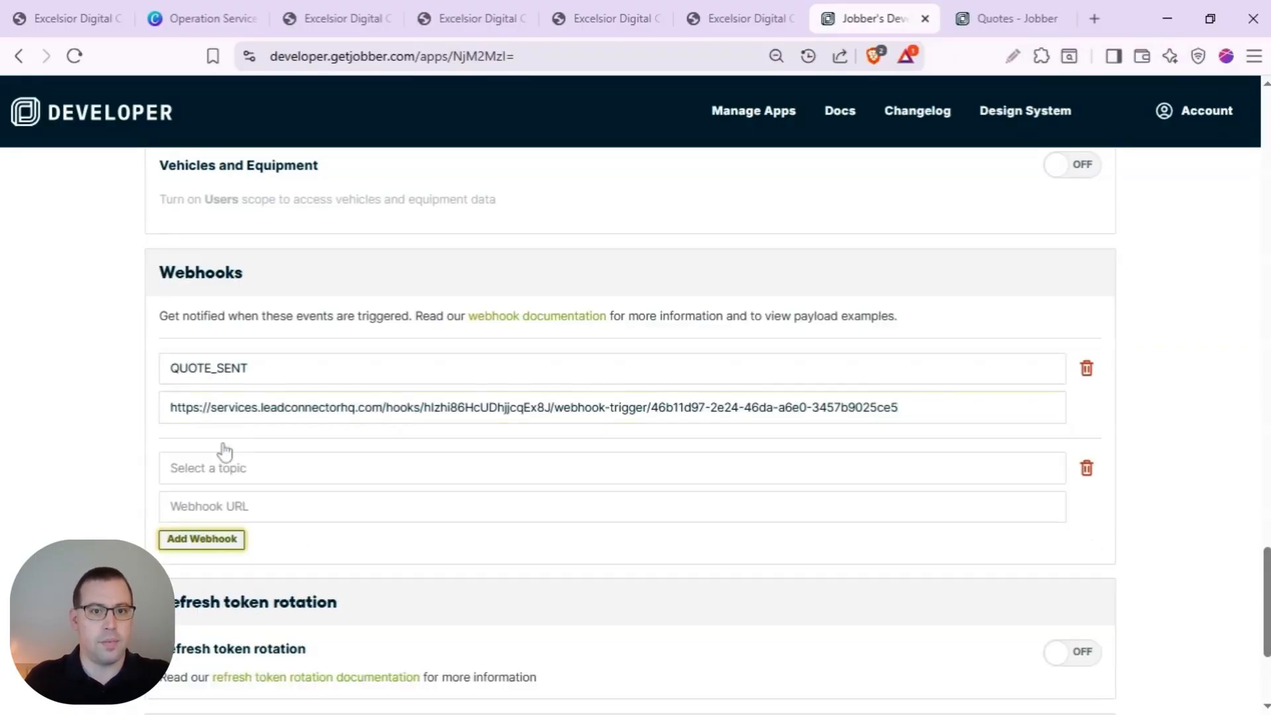
pyautogui.click(225, 467)
pyautogui.write('quote')
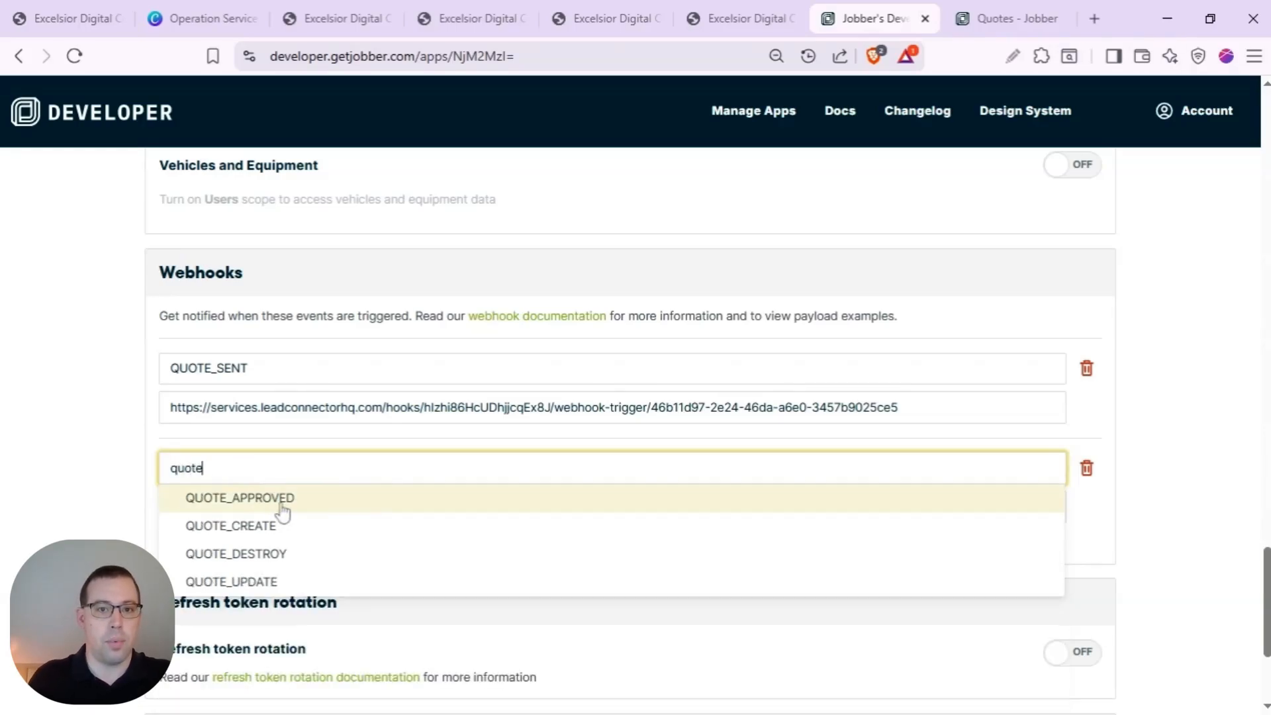
pyautogui.click(274, 502)
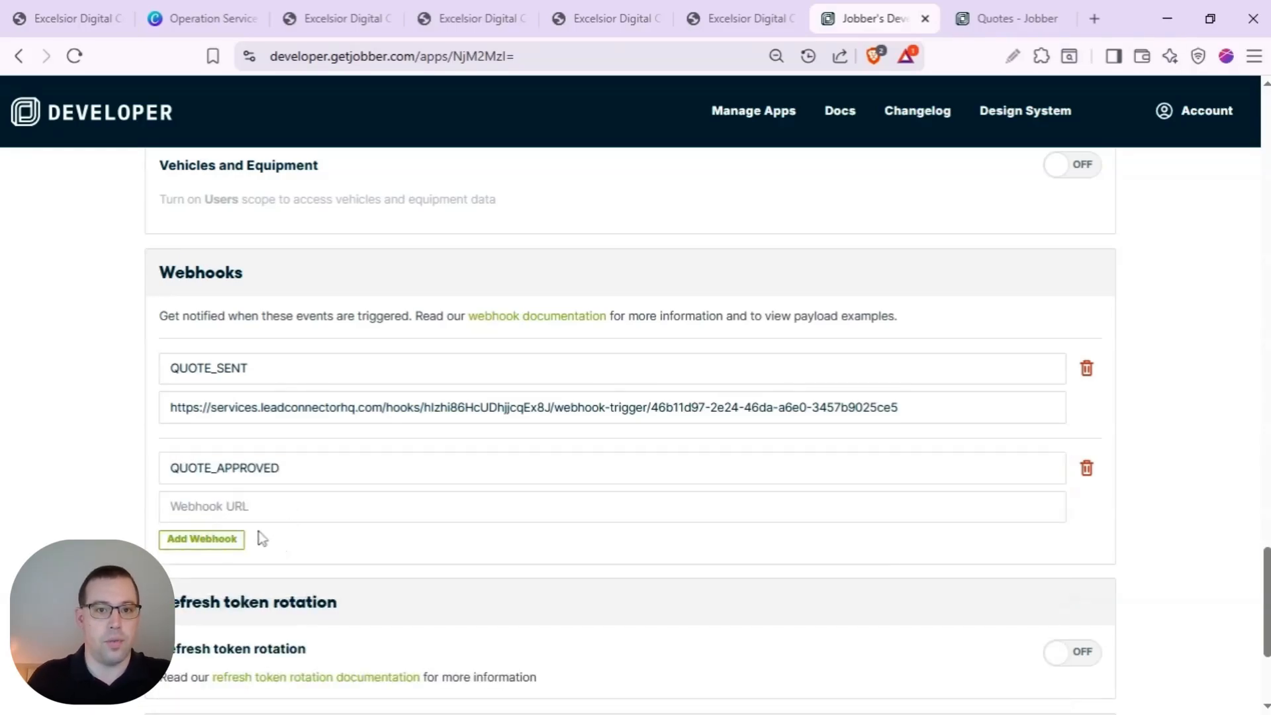
pyautogui.click(248, 518)
pyautogui.hotkey('ctrl', 'v')
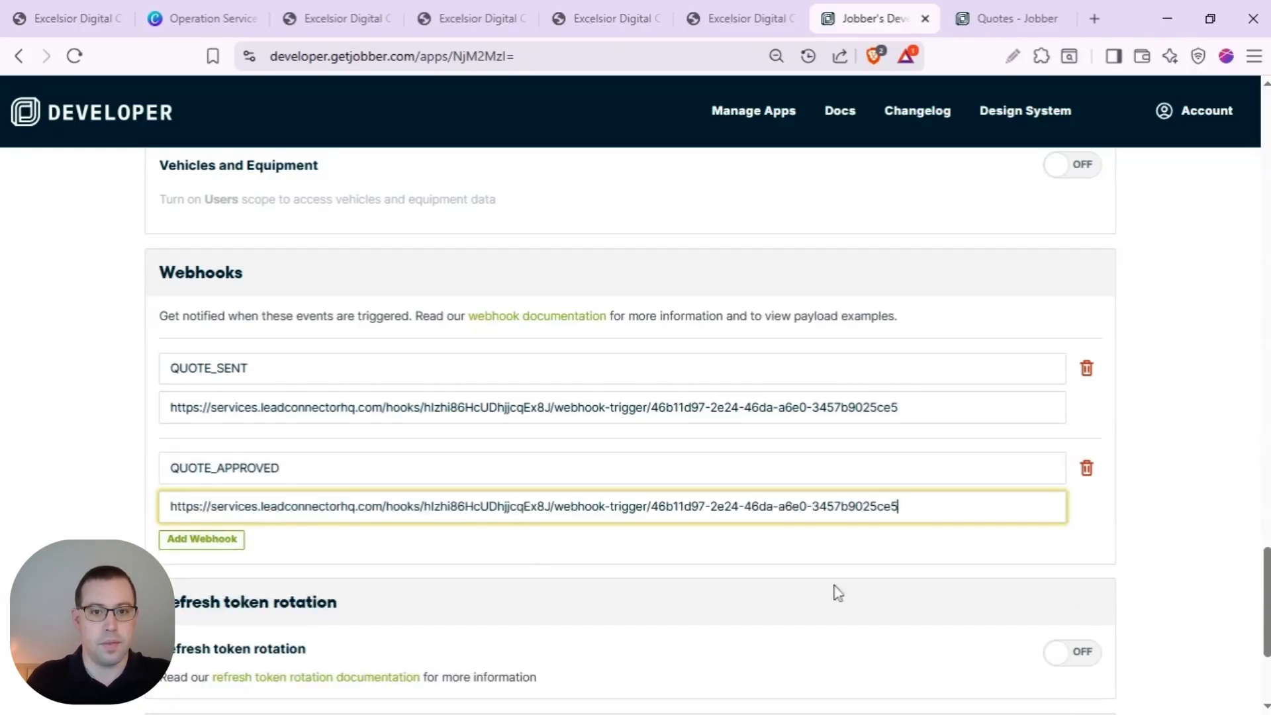
pyautogui.scroll(-3, 1110, 593)
pyautogui.click(1076, 682)
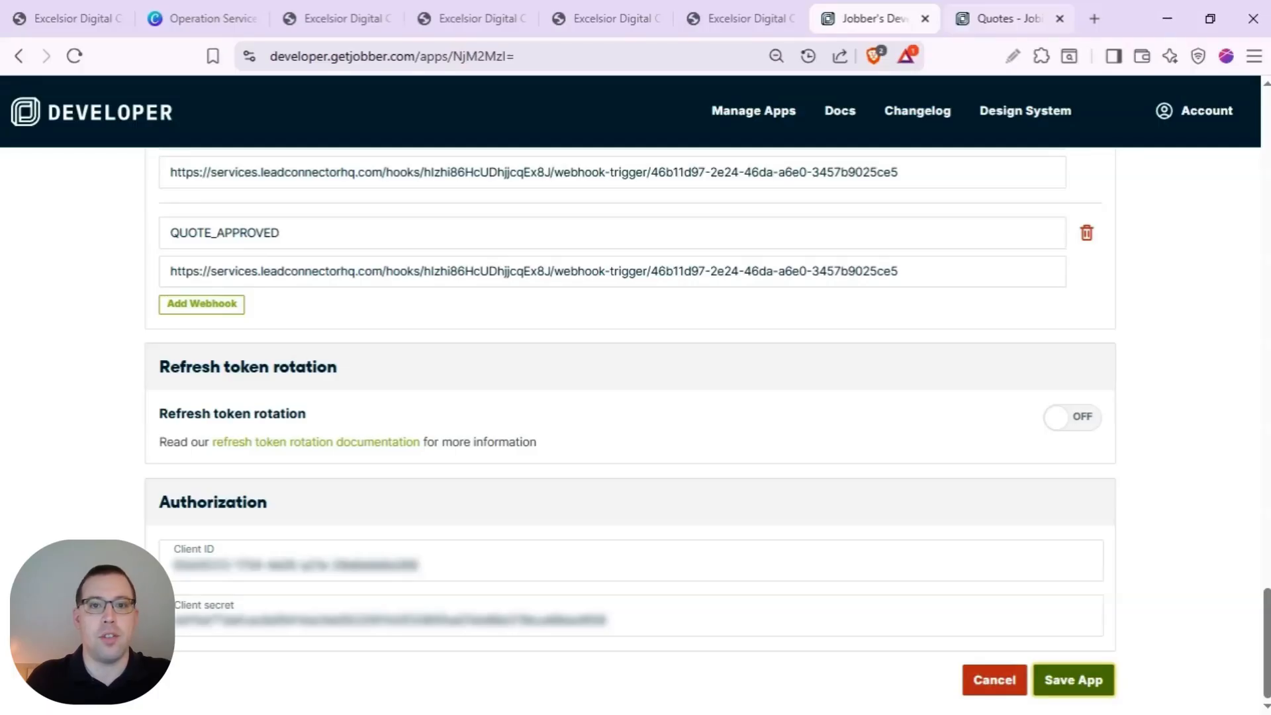
pyautogui.click(1013, 20)
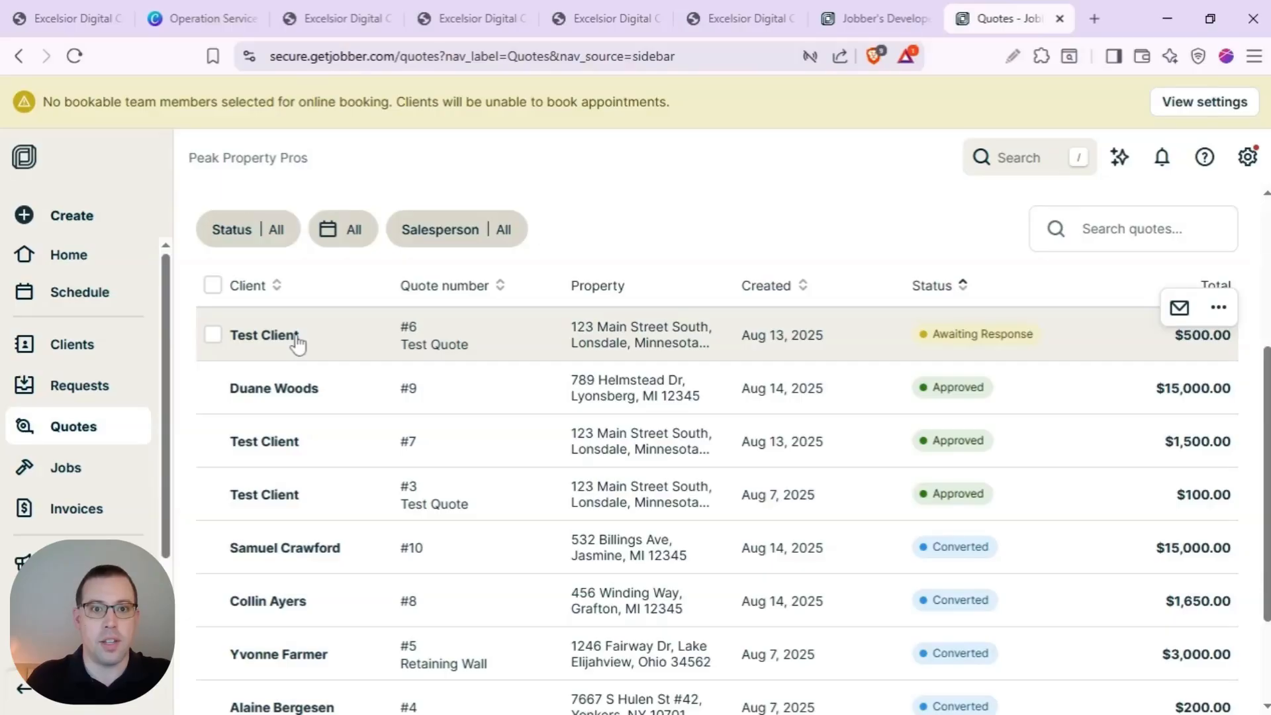
# - Mark Test Client's quote #6 as Approved from its More Actions menu
pyautogui.click(297, 340)
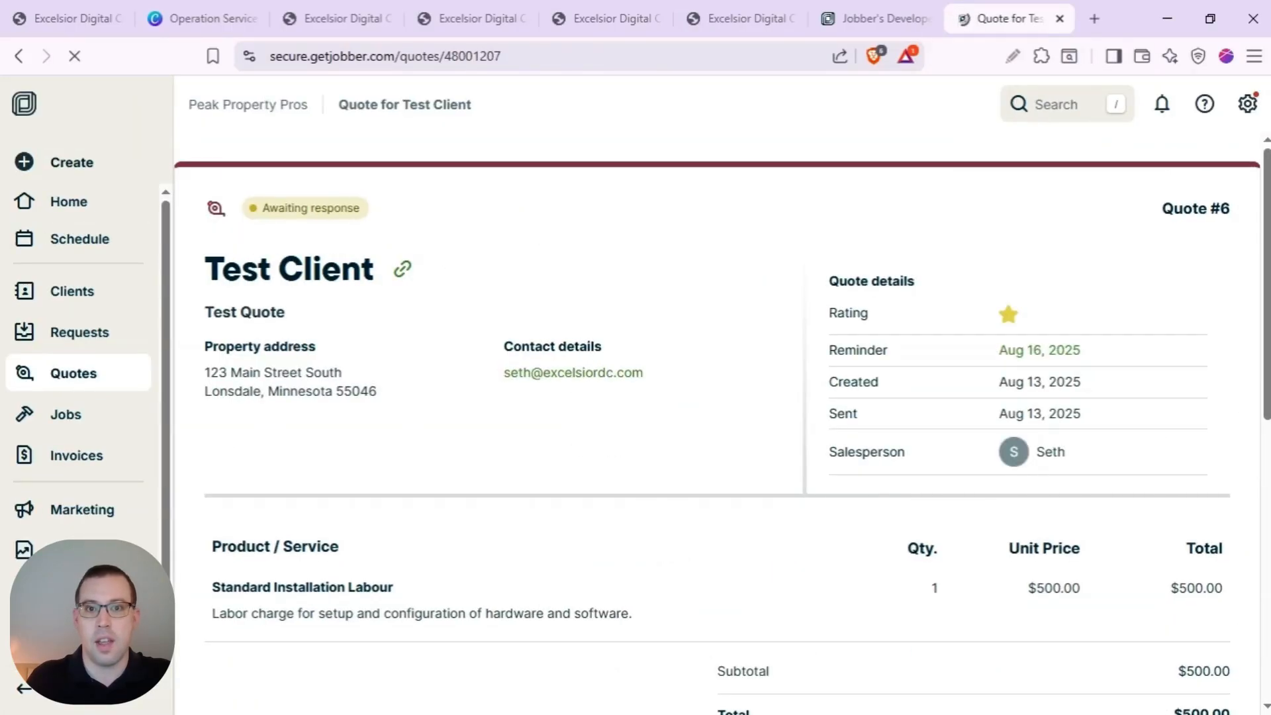
pyautogui.click(1204, 231)
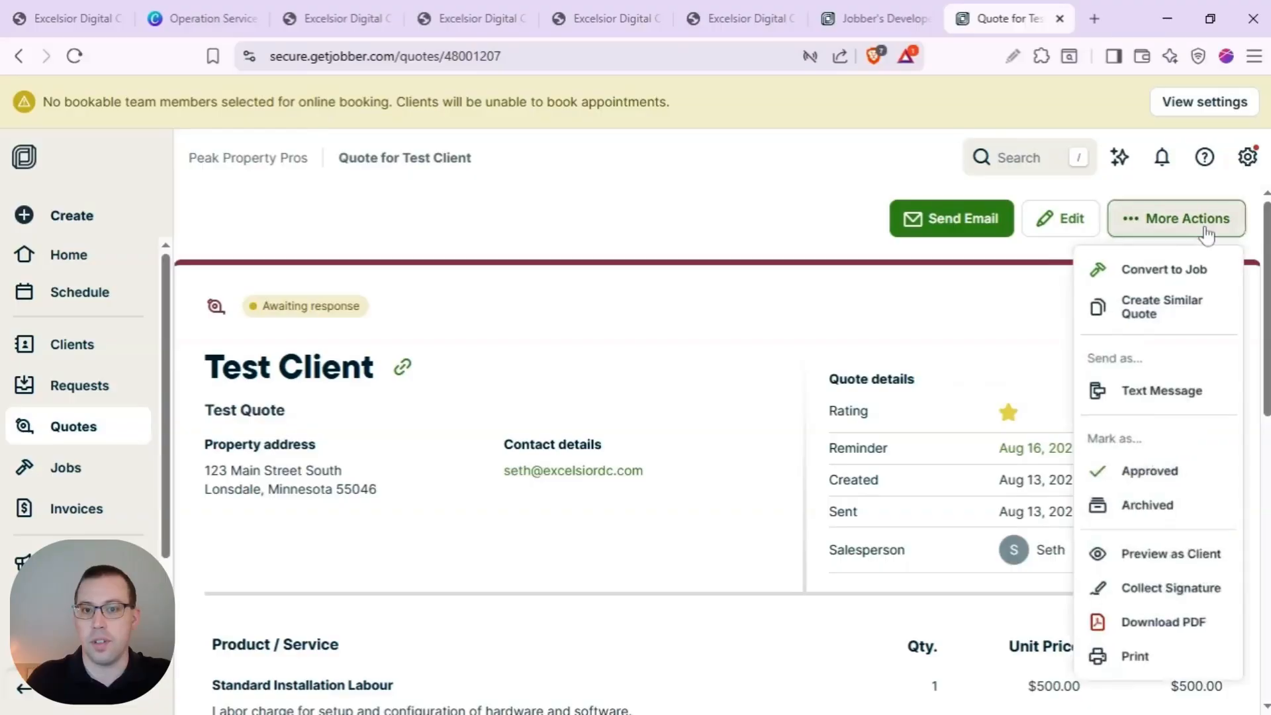
pyautogui.click(1150, 493)
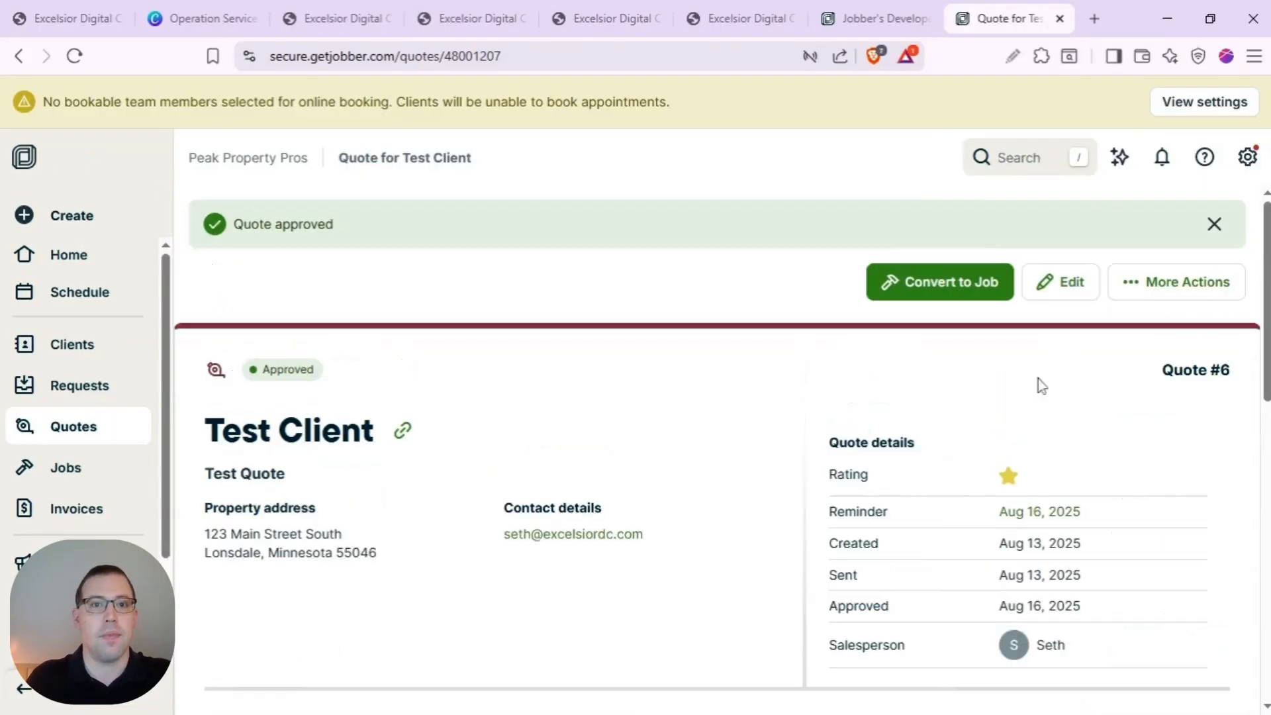
pyautogui.click(339, 26)
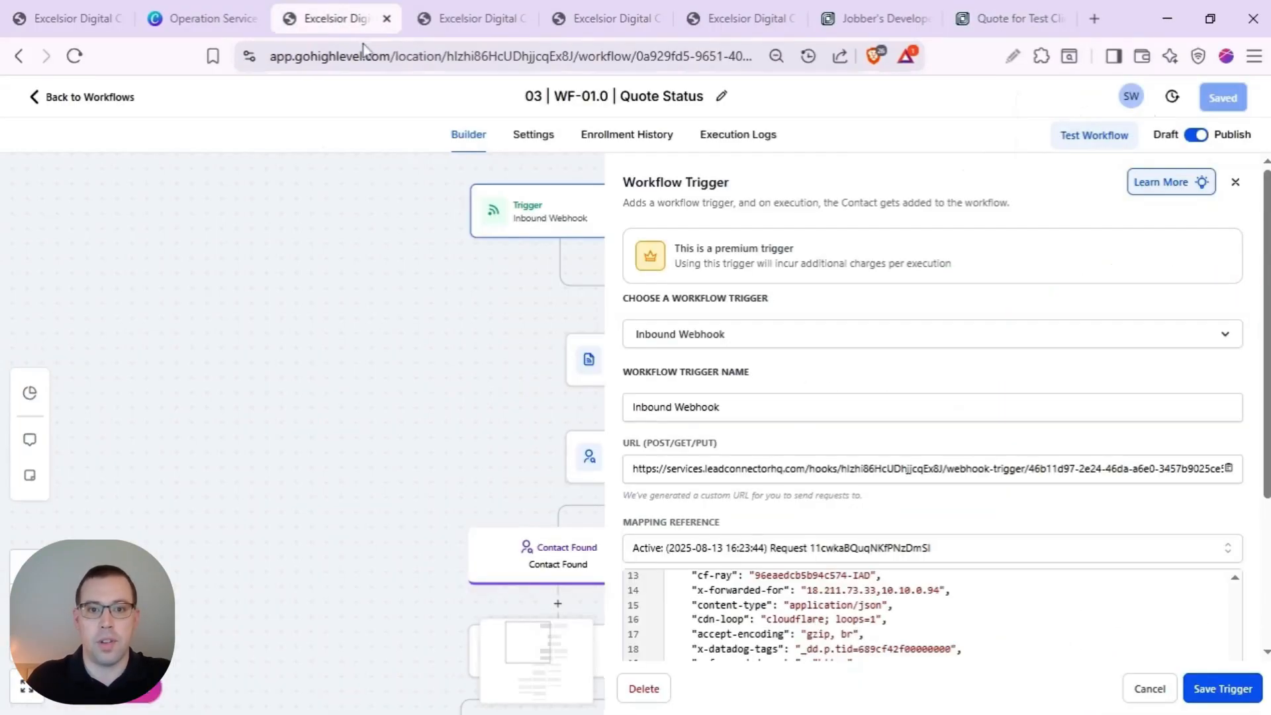
pyautogui.scroll(-3, 907, 377)
pyautogui.click(841, 363)
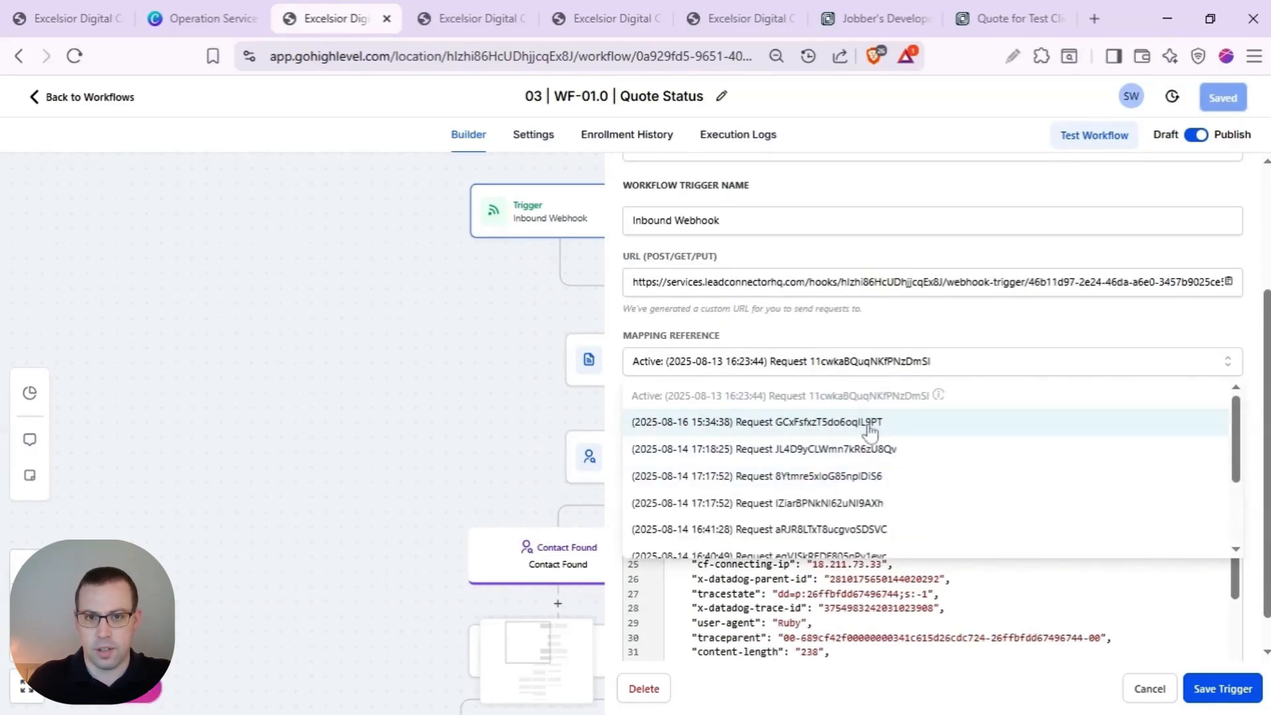
pyautogui.click(868, 427)
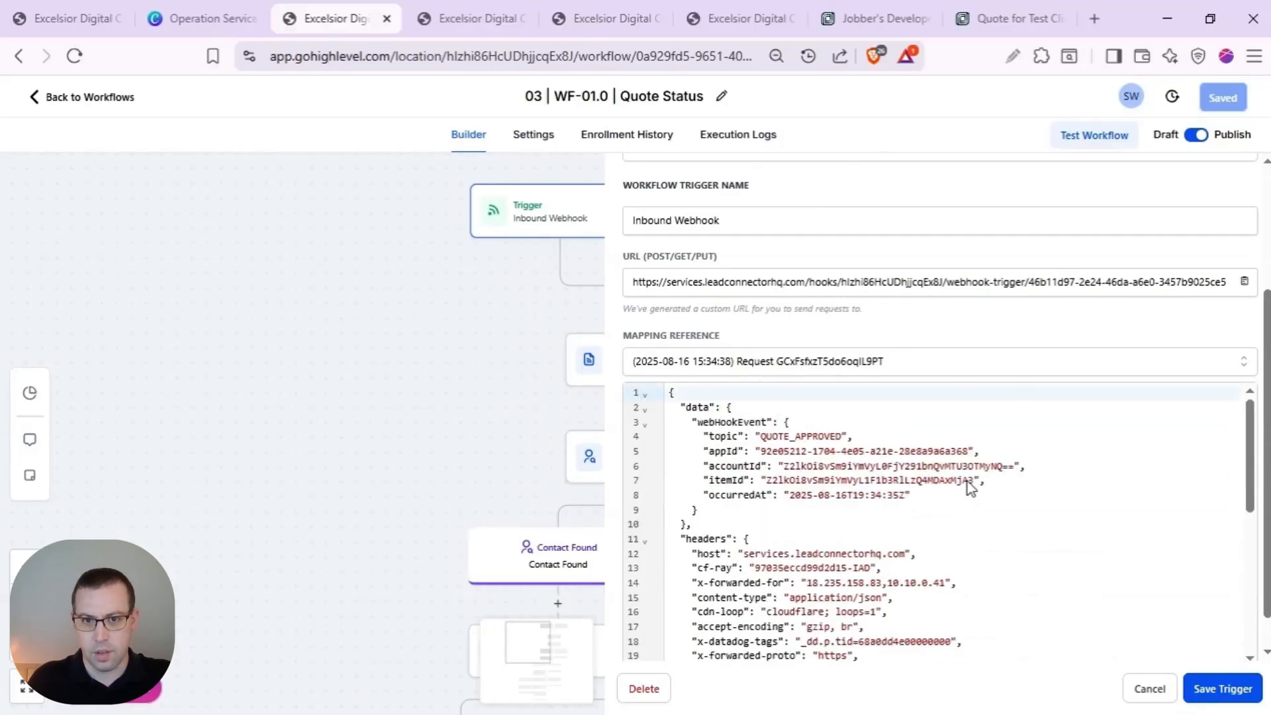
pyautogui.click(1226, 692)
pyautogui.click(1223, 98)
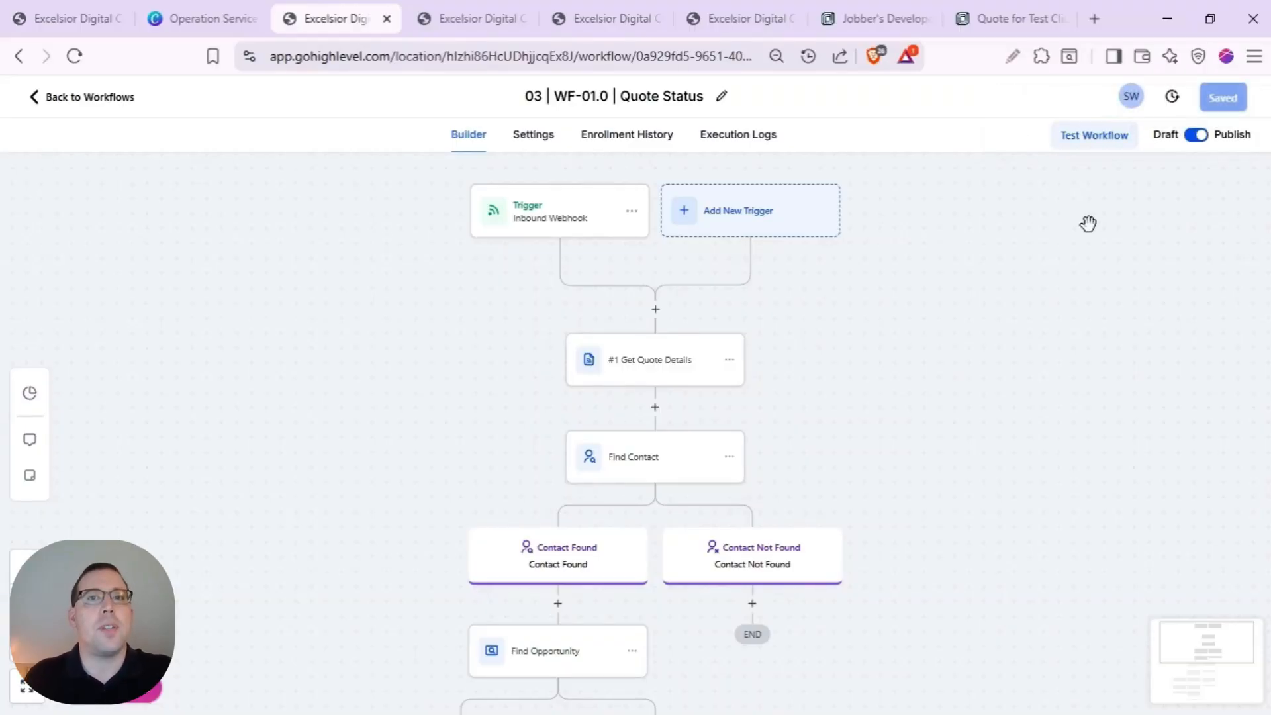
pyautogui.click(478, 23)
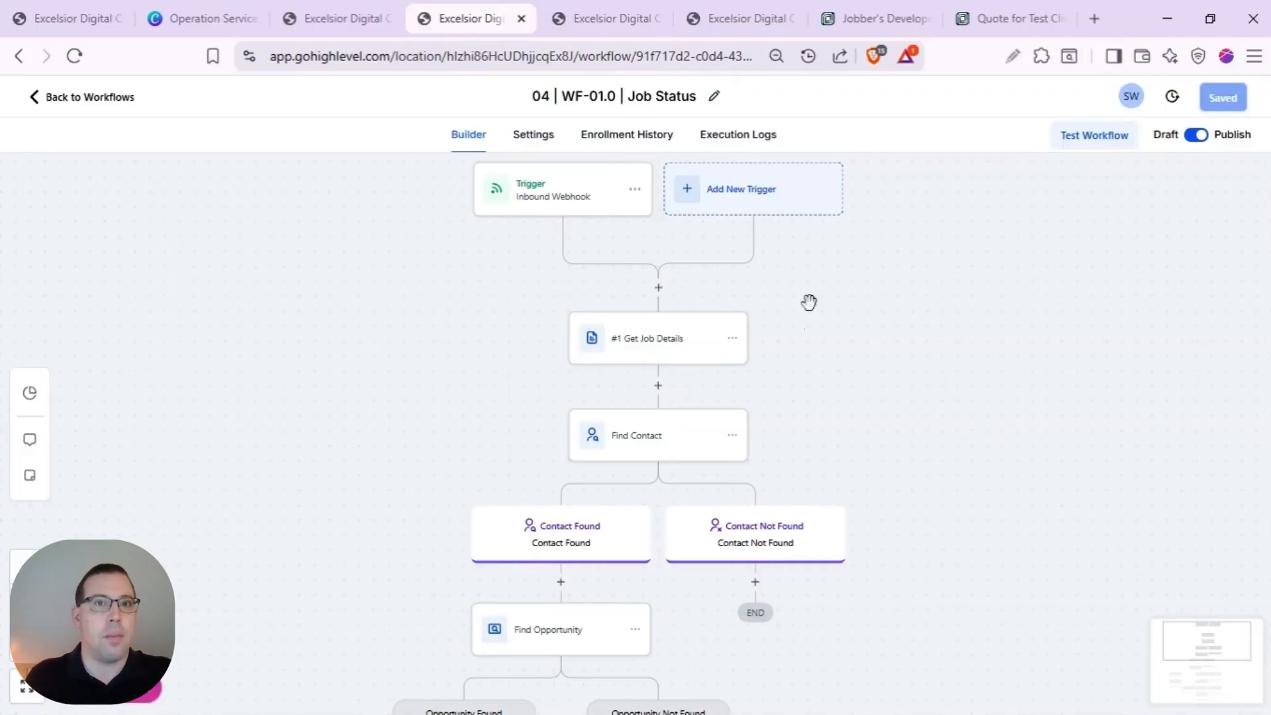
# - Copy the Job Status trigger's inbound webhook URL and return to the Jobber app's webhooks
pyautogui.click(586, 215)
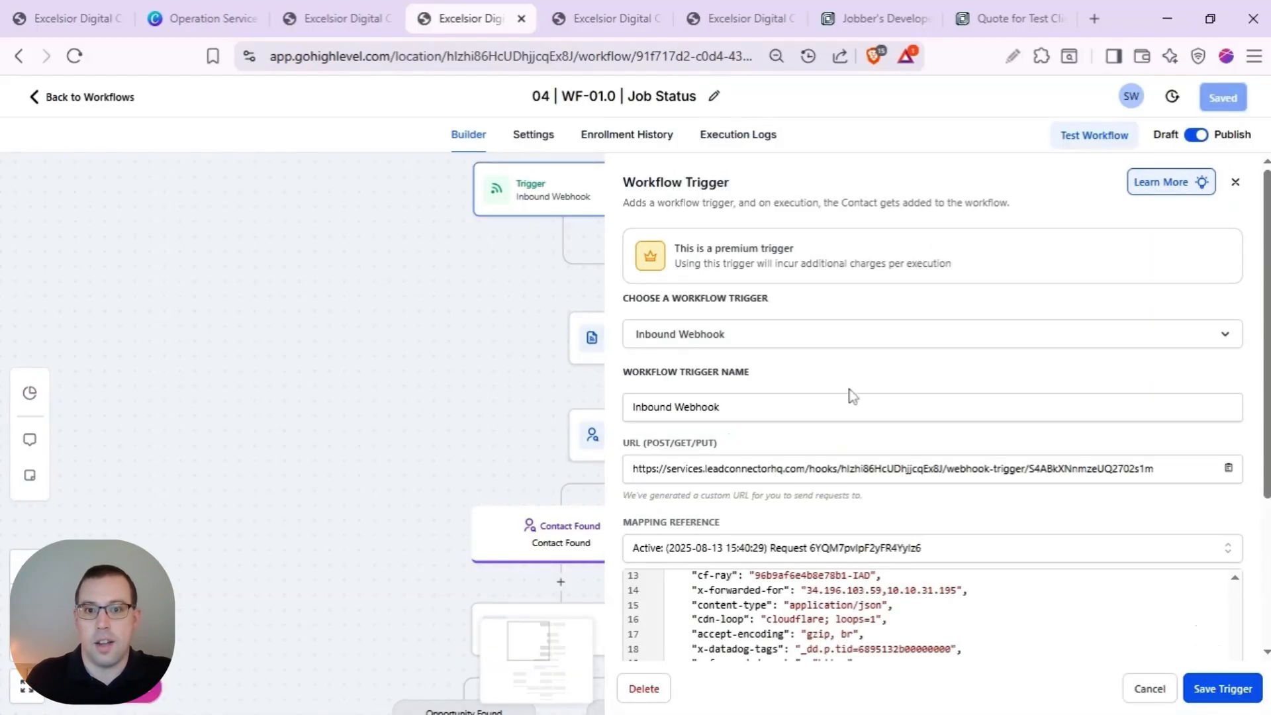
pyautogui.click(1228, 469)
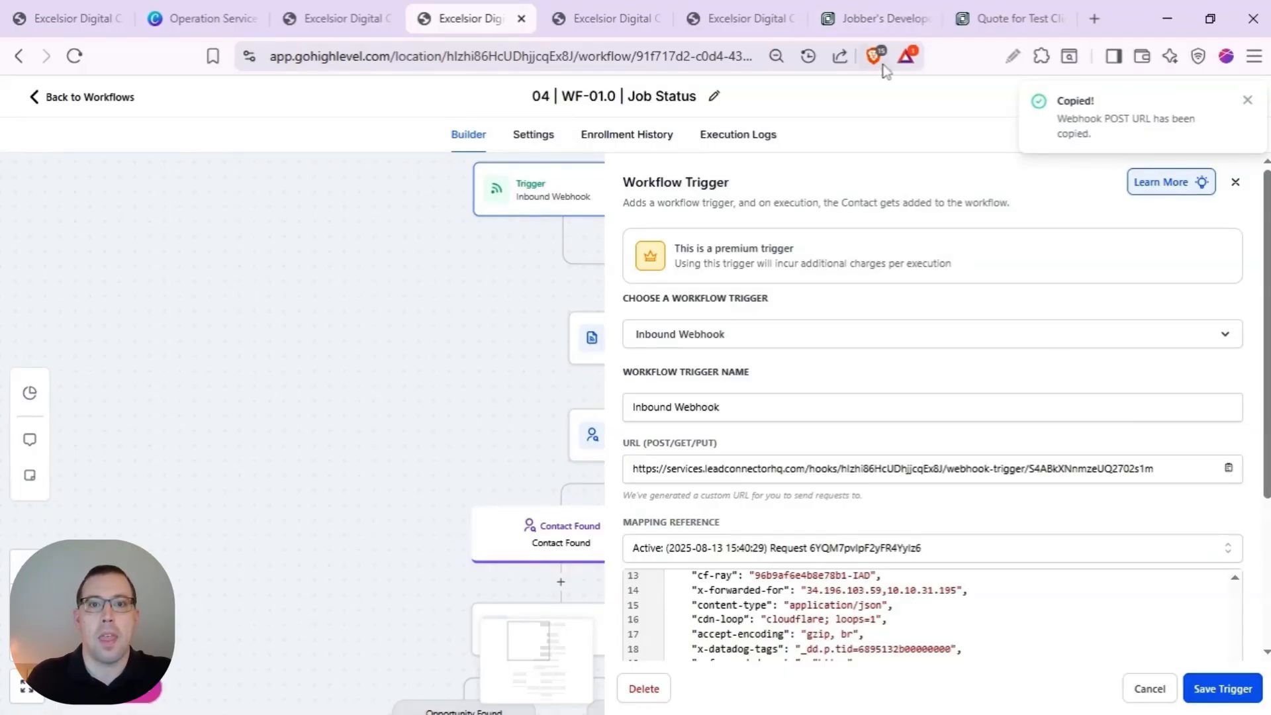
pyautogui.click(874, 20)
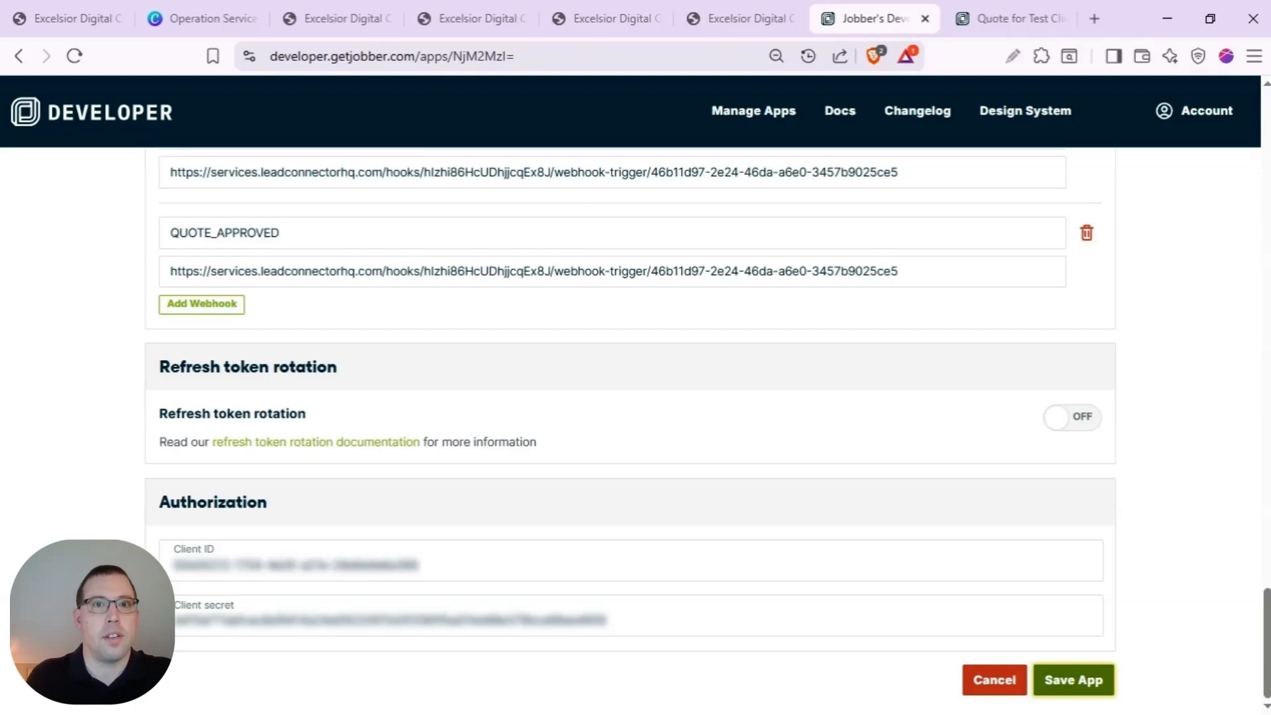
# - Add a JOB_CREATE webhook pointing to the Job Status workflow URL
pyautogui.click(211, 307)
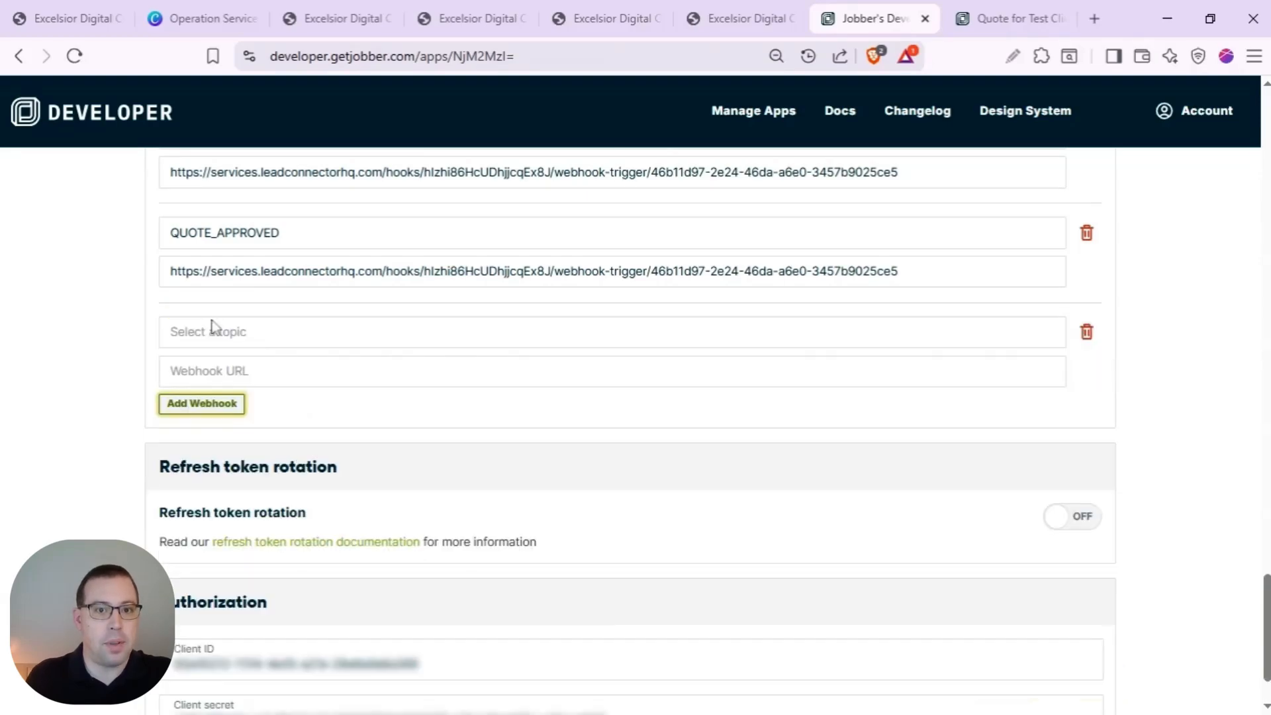
pyautogui.click(249, 338)
pyautogui.write('jo')
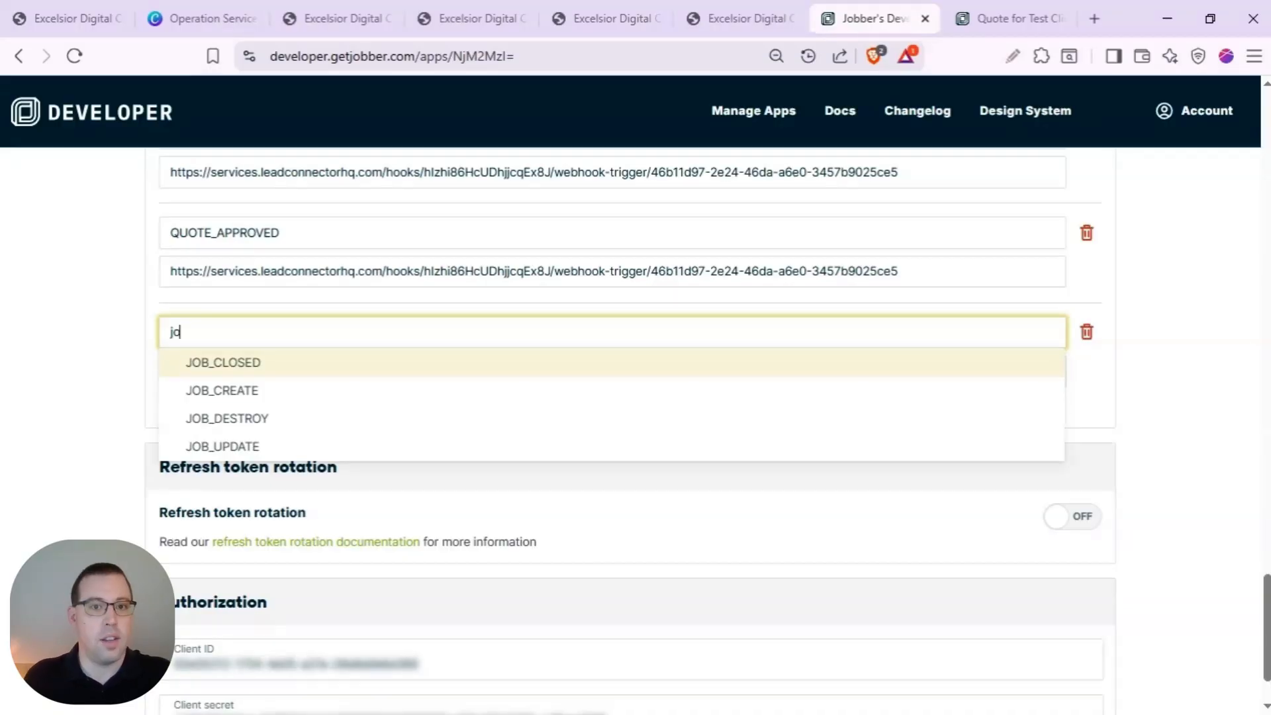
pyautogui.click(309, 392)
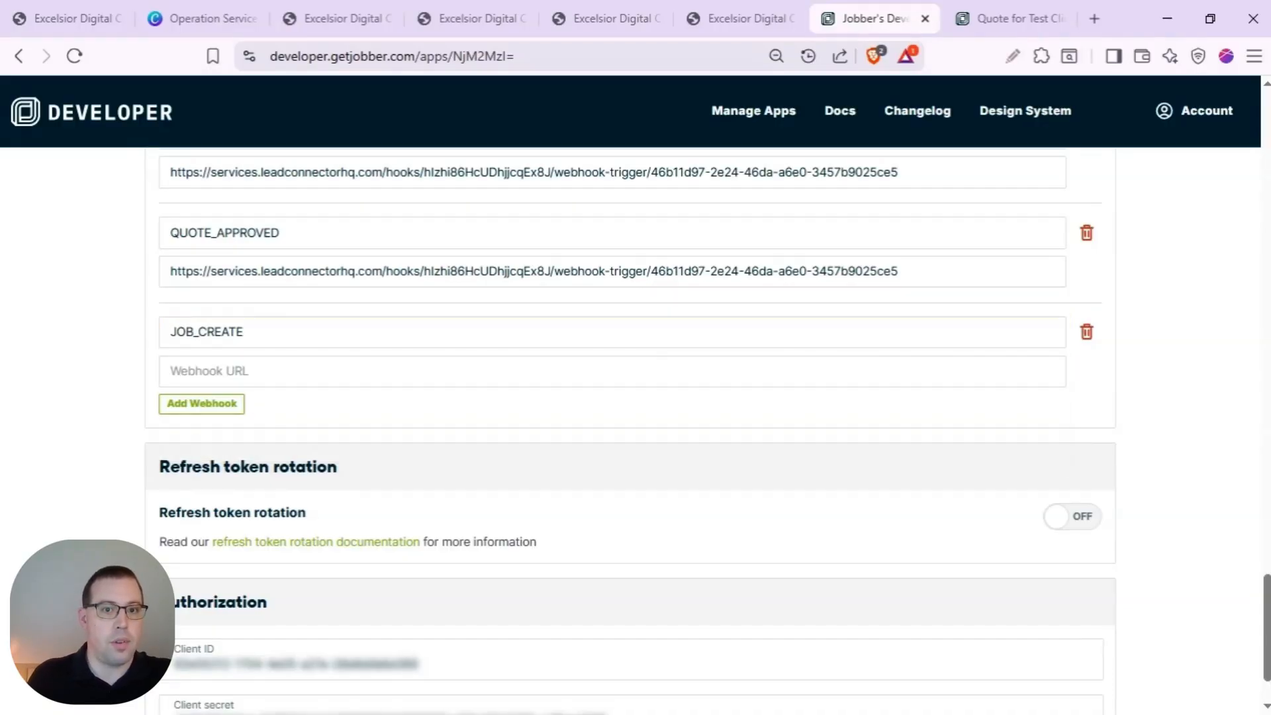
pyautogui.click(266, 371)
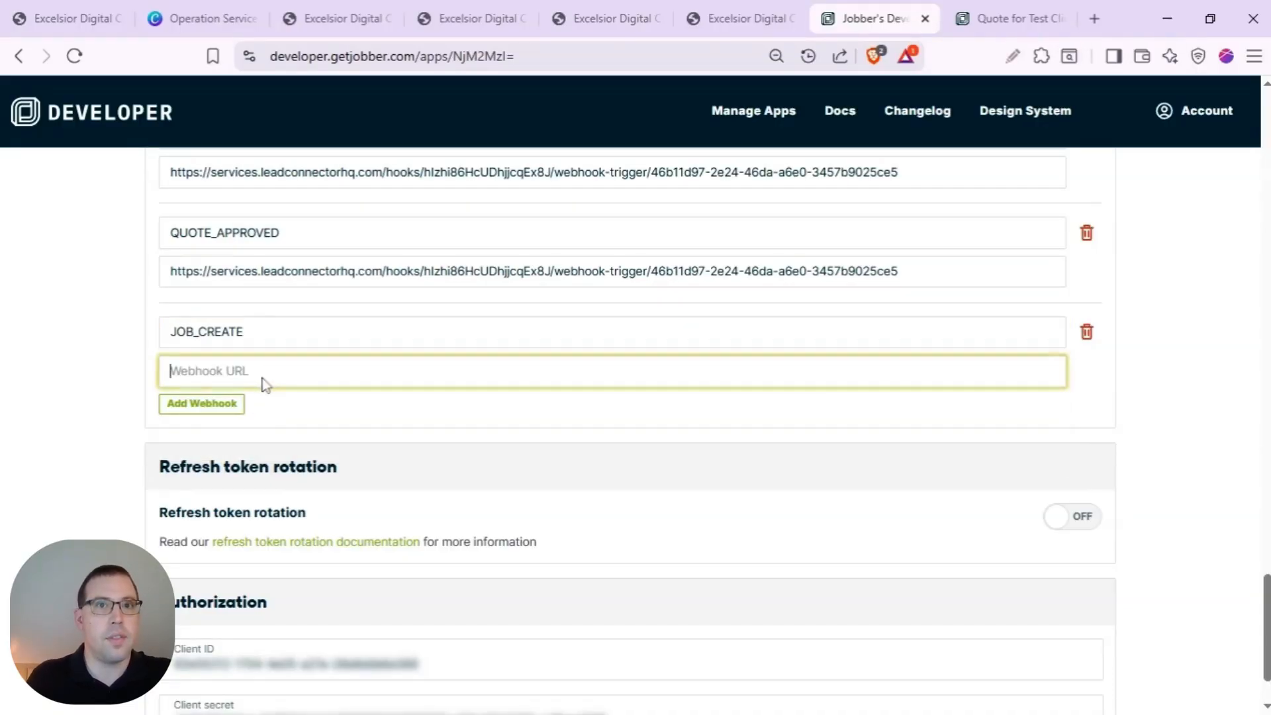
pyautogui.hotkey('ctrl', 'v')
# - Add a JOB_UPDATE webhook to the same URL, save the app, and close HighLevel's trigger panel
pyautogui.click(232, 405)
pyautogui.click(221, 434)
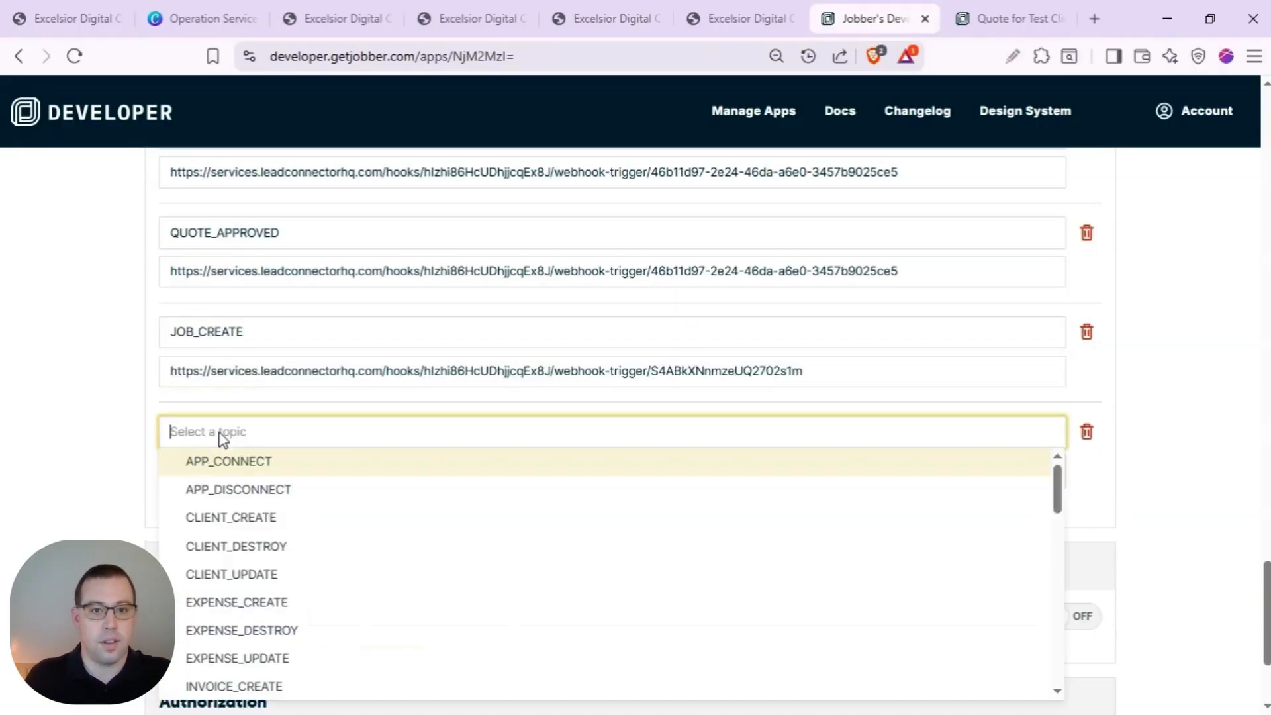
pyautogui.write('job')
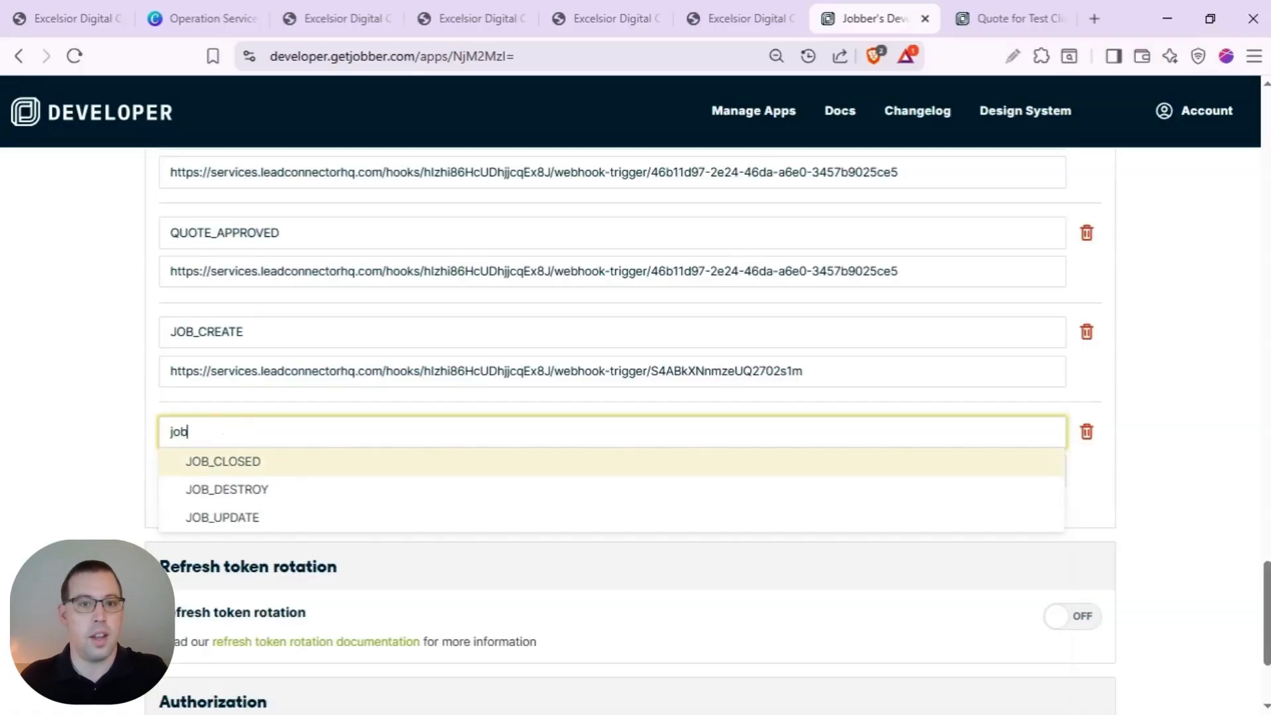
pyautogui.click(262, 518)
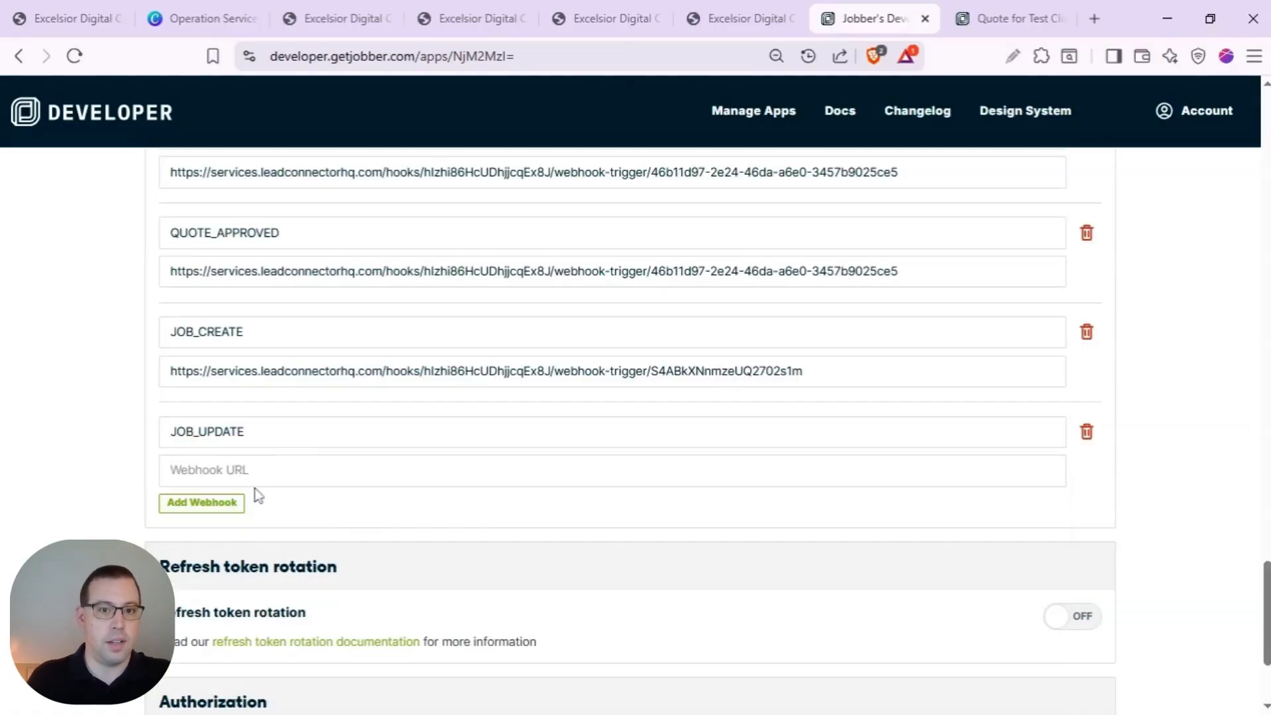
pyautogui.click(253, 480)
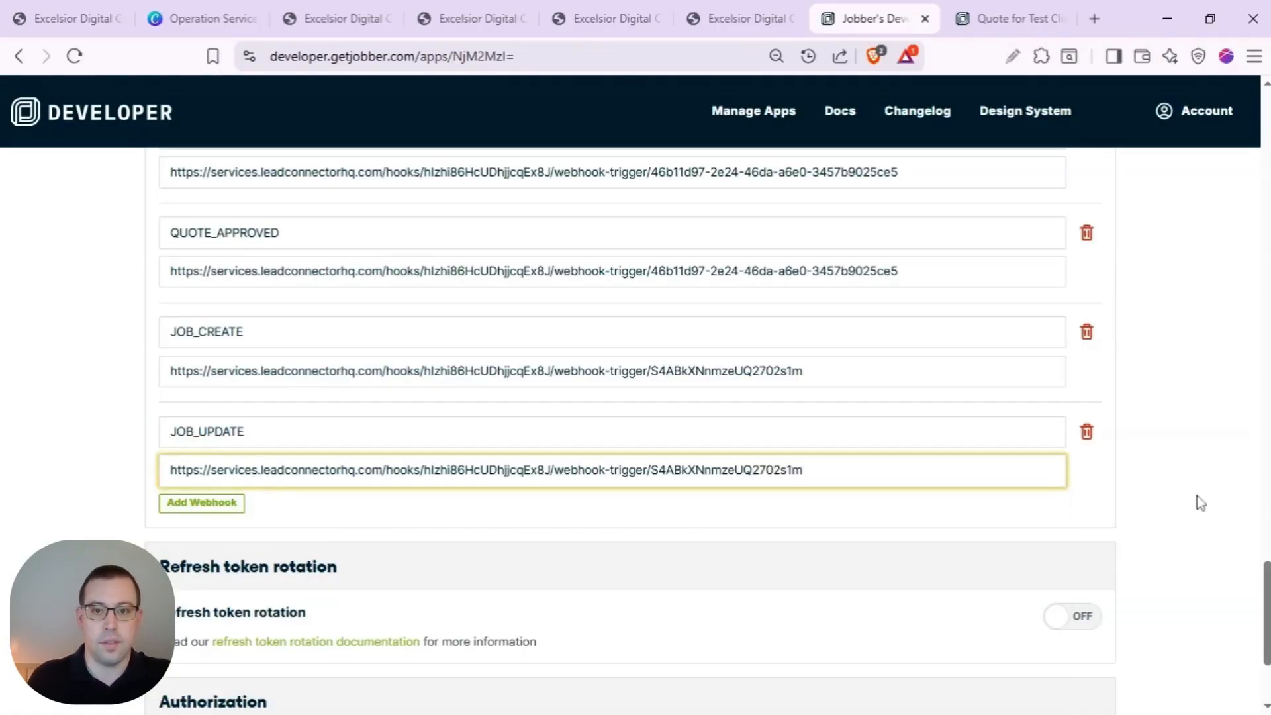
pyautogui.scroll(-3, 1183, 712)
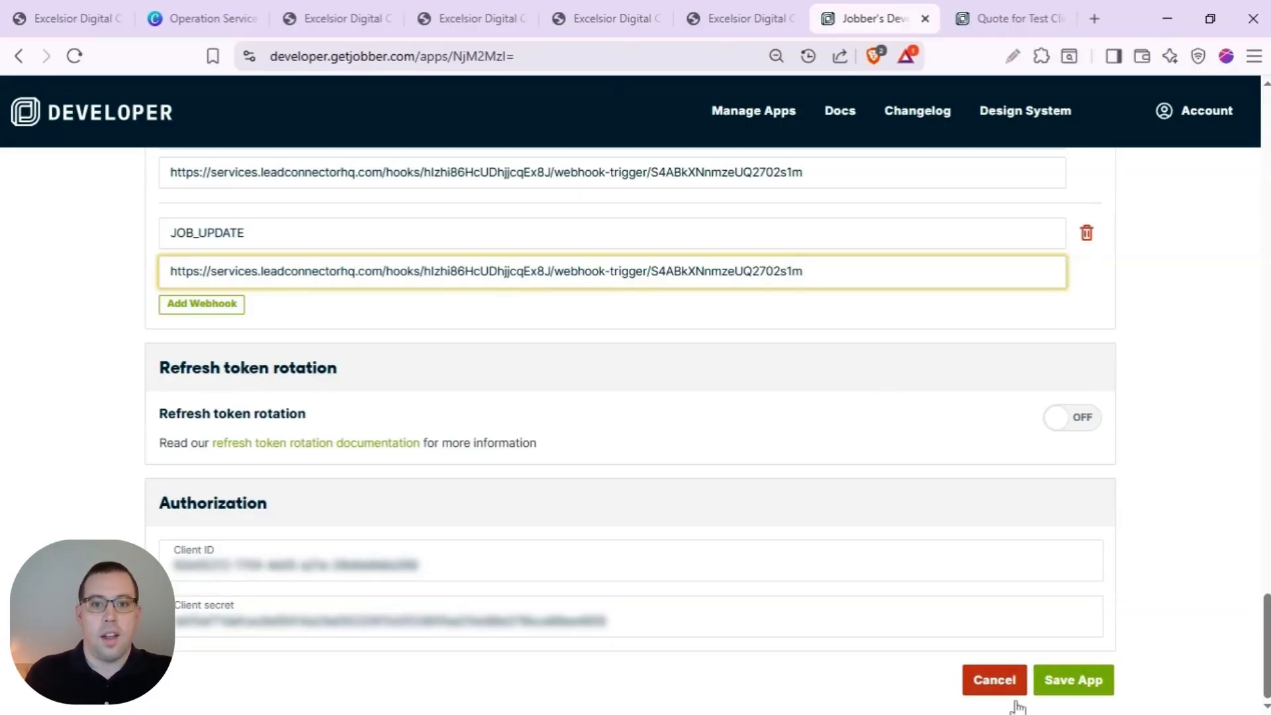
pyautogui.click(1073, 676)
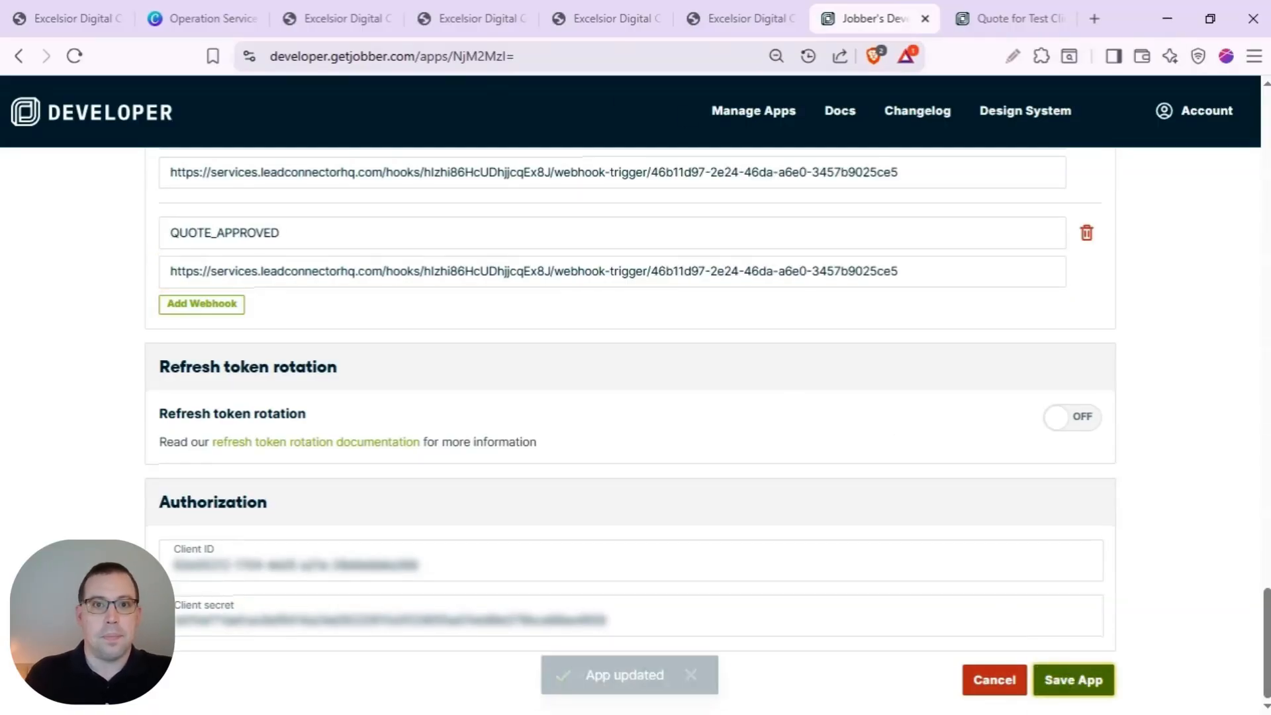
pyautogui.click(442, 27)
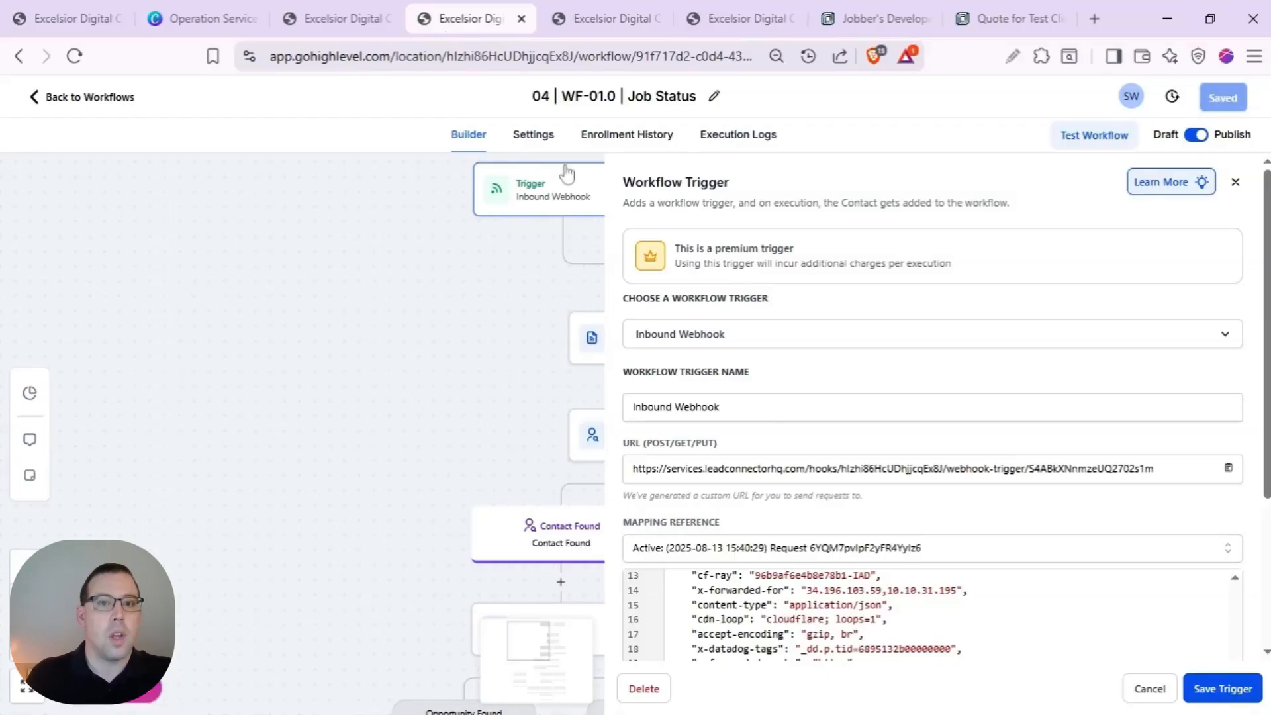
pyautogui.click(1150, 689)
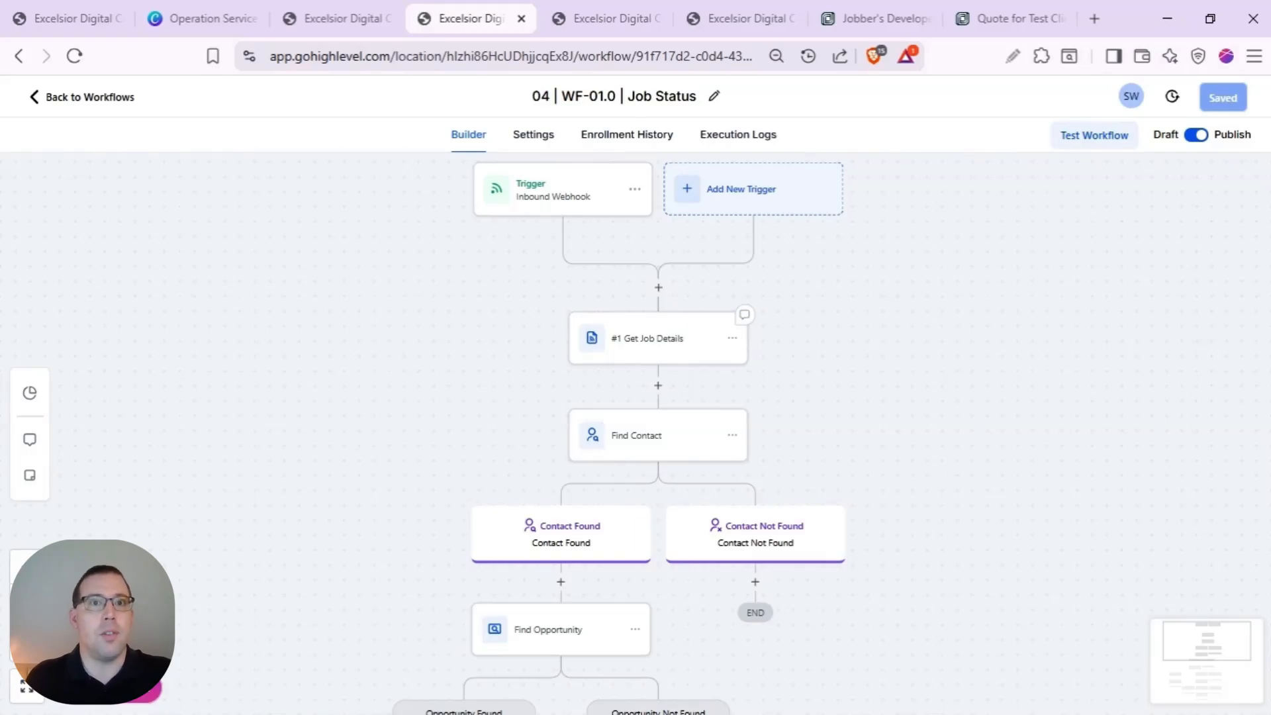
pyautogui.scroll(-6, 742, 334)
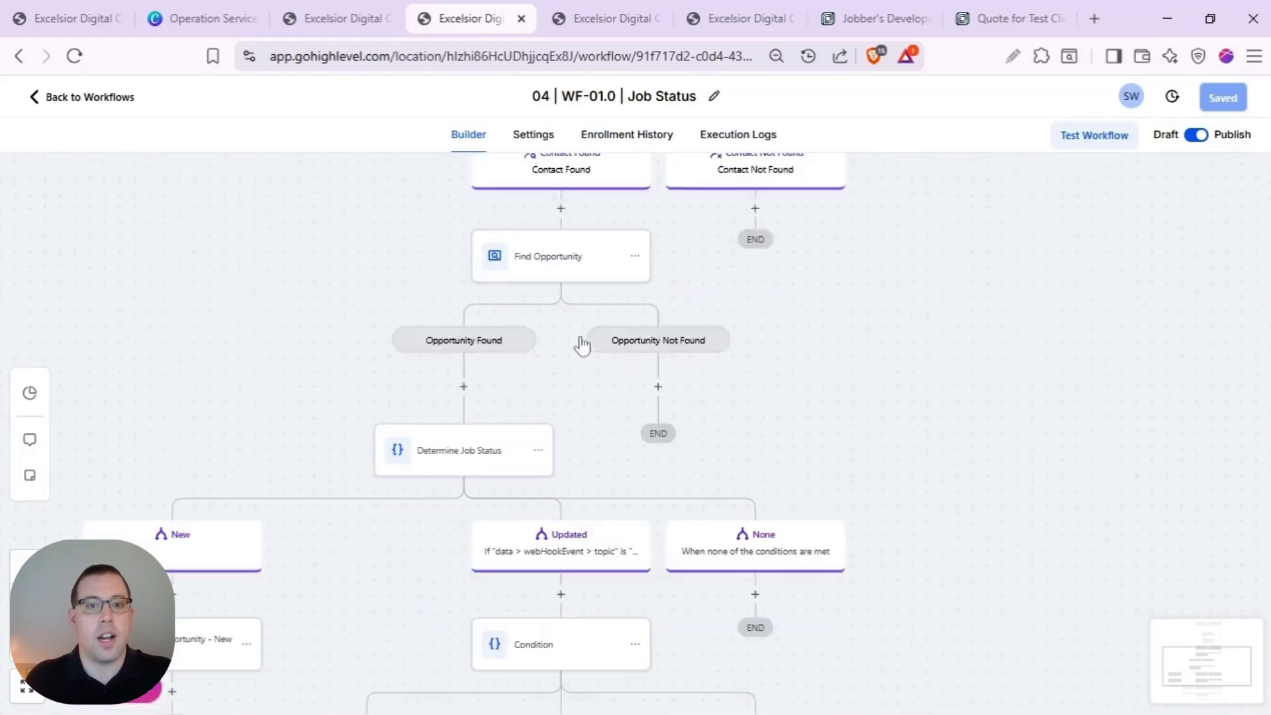
pyautogui.scroll(-1, 582, 344)
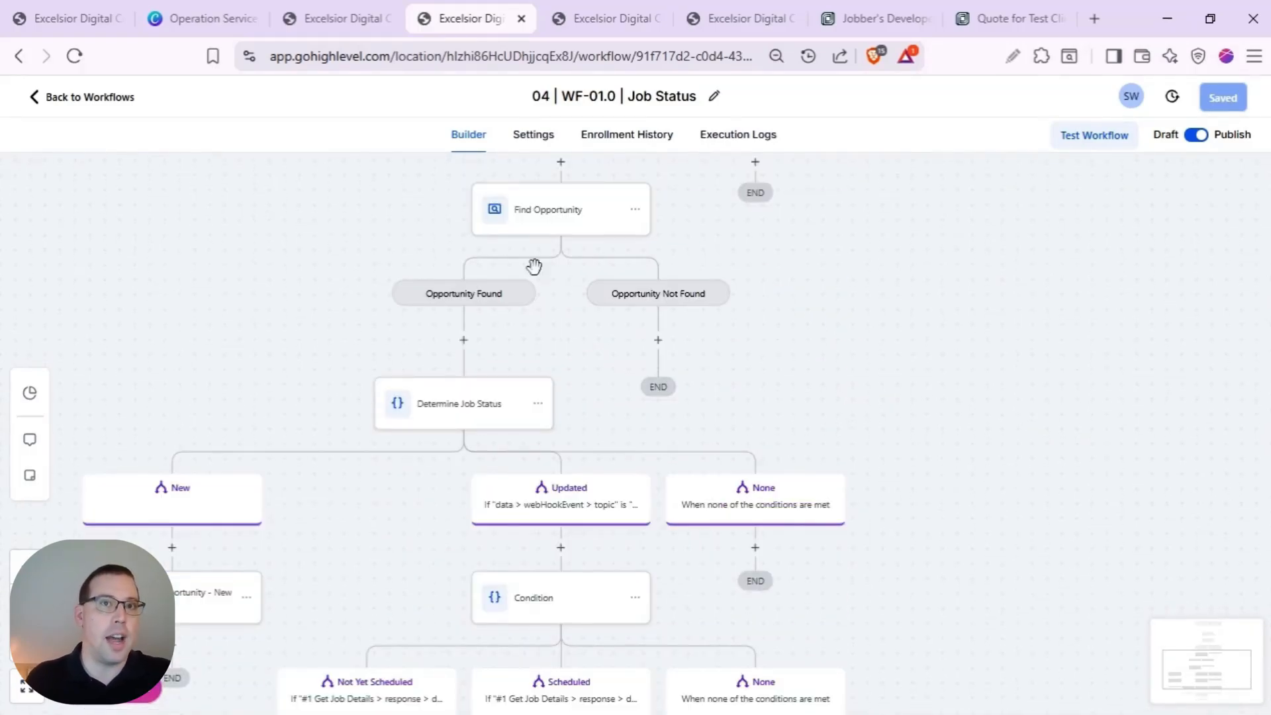
pyautogui.scroll(-3, 536, 261)
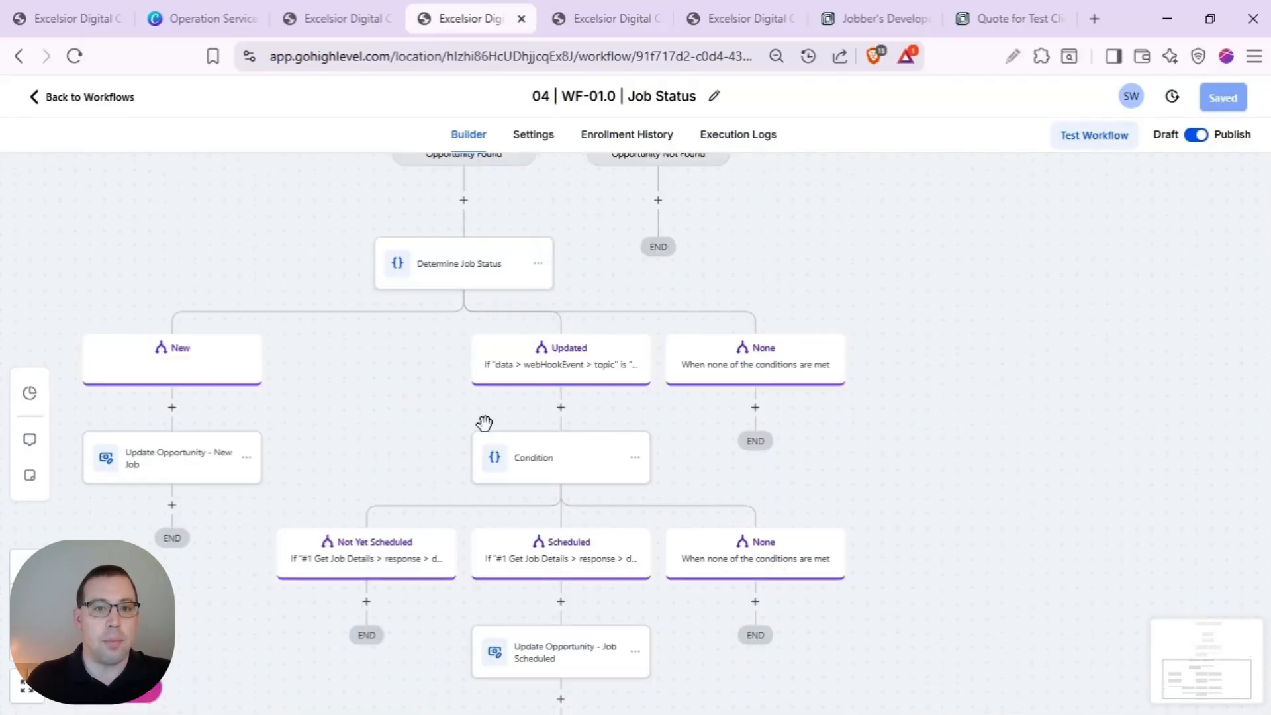
pyautogui.scroll(-1, 477, 424)
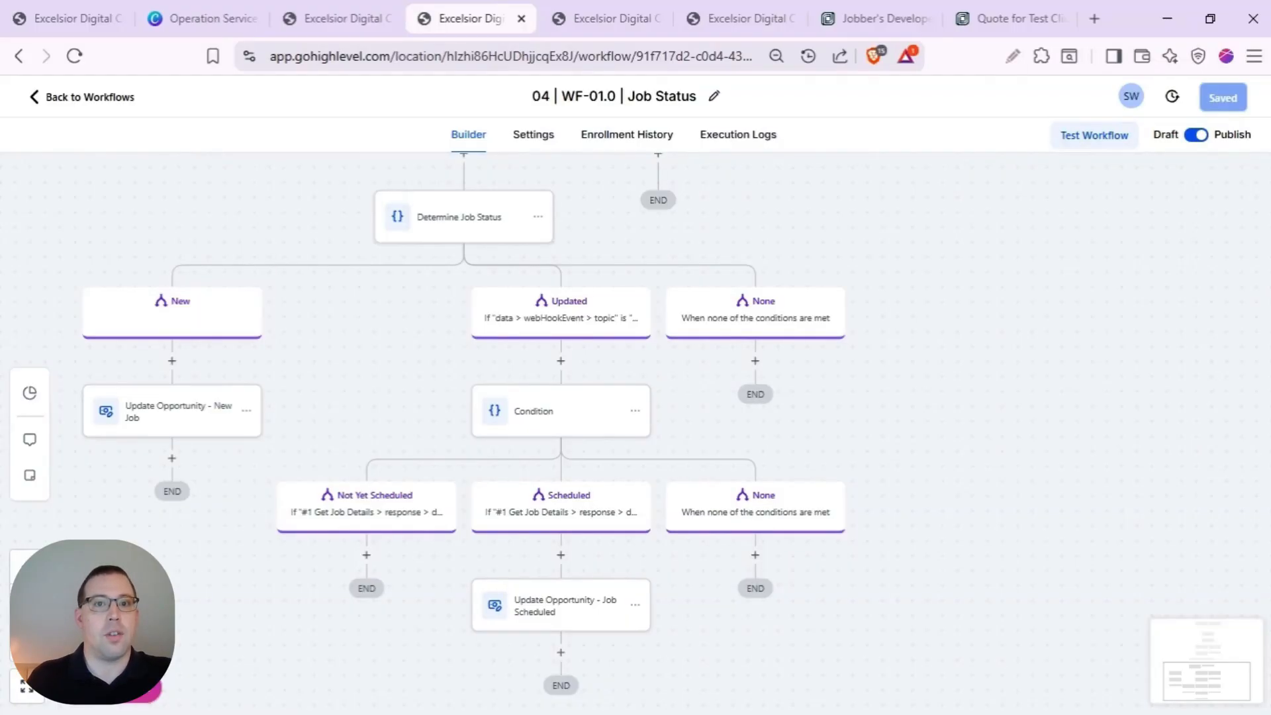
# - Copy the Job Completed workflow's Inbound Webhook trigger URL and return to the Jobber app
pyautogui.click(619, 26)
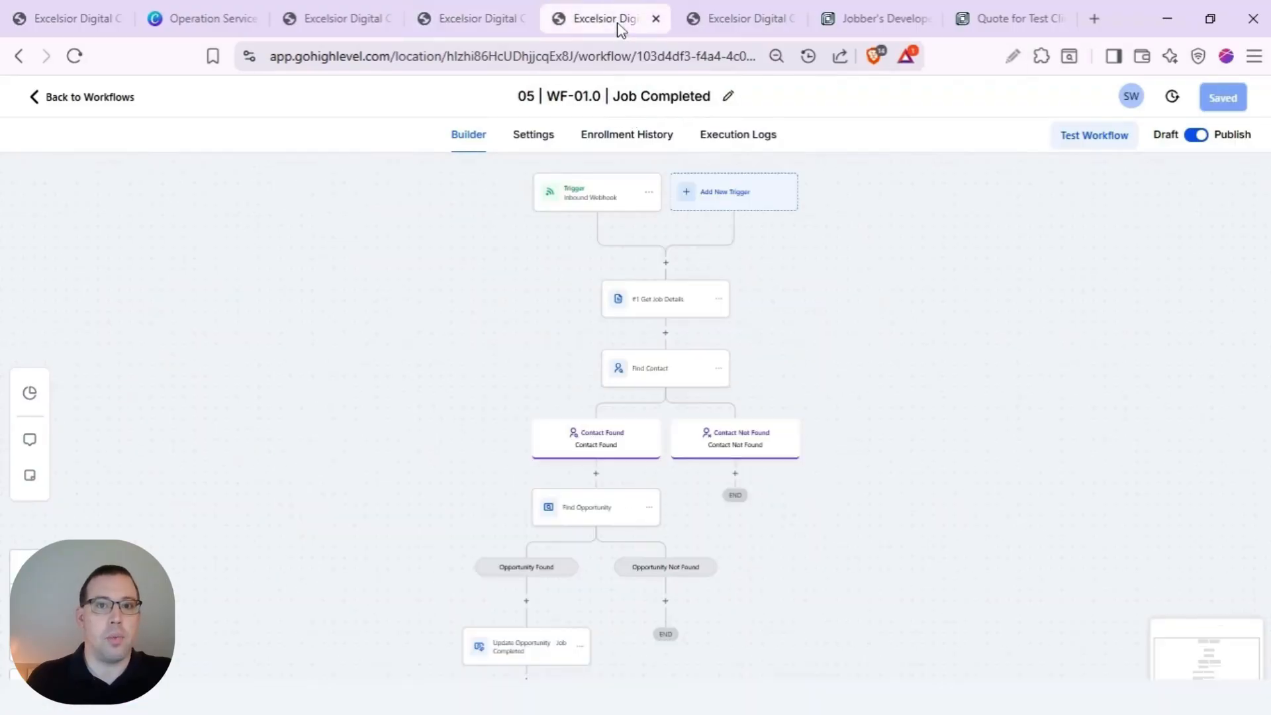
pyautogui.scroll(2, 646, 278)
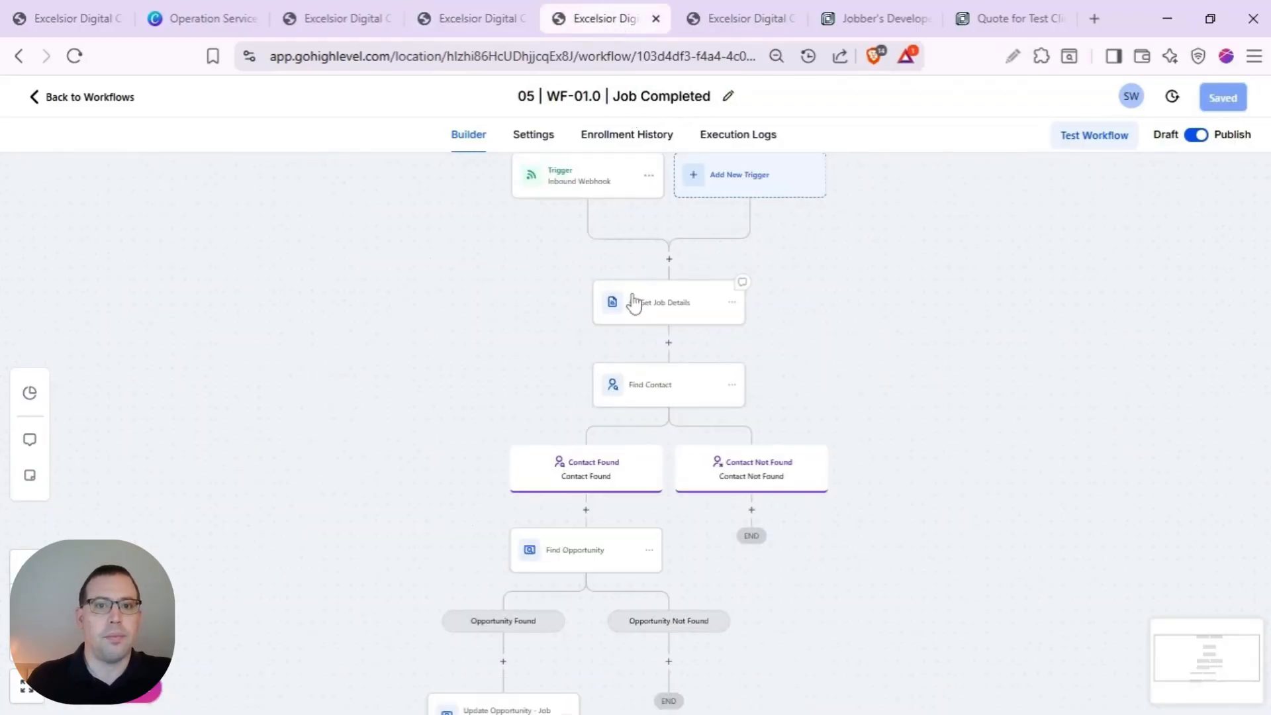
pyautogui.scroll(2, 634, 303)
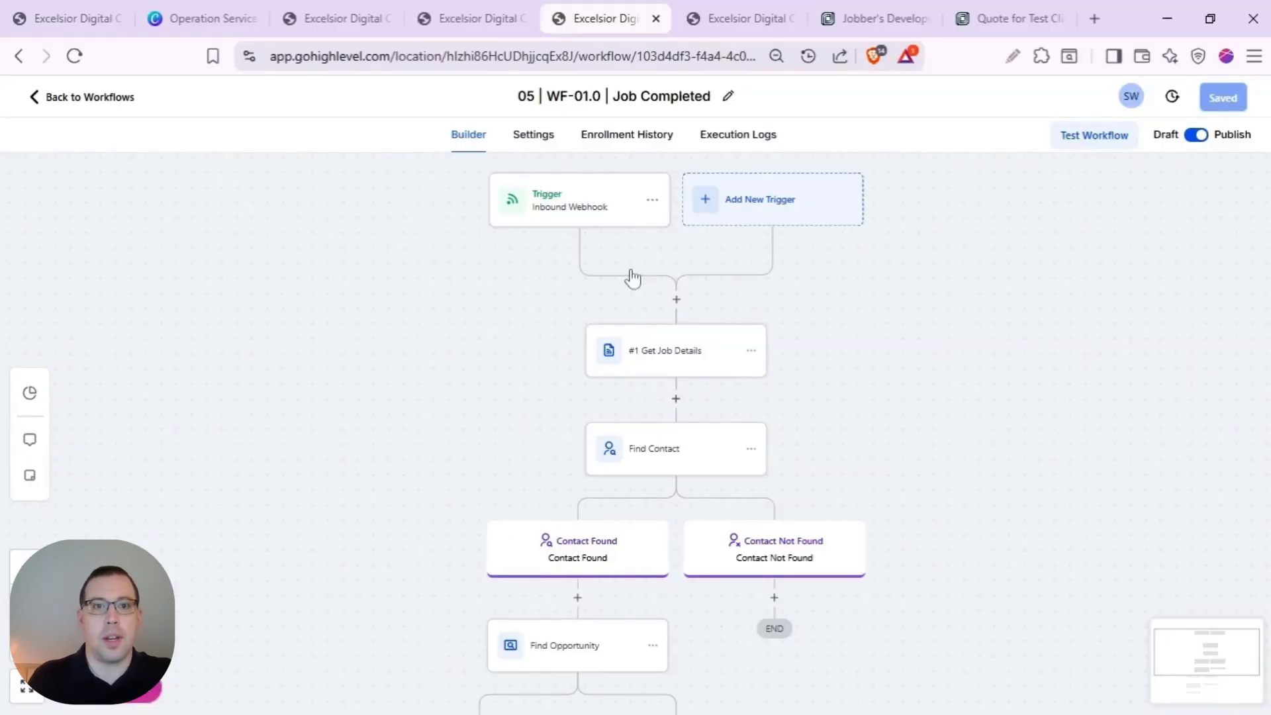
pyautogui.click(613, 213)
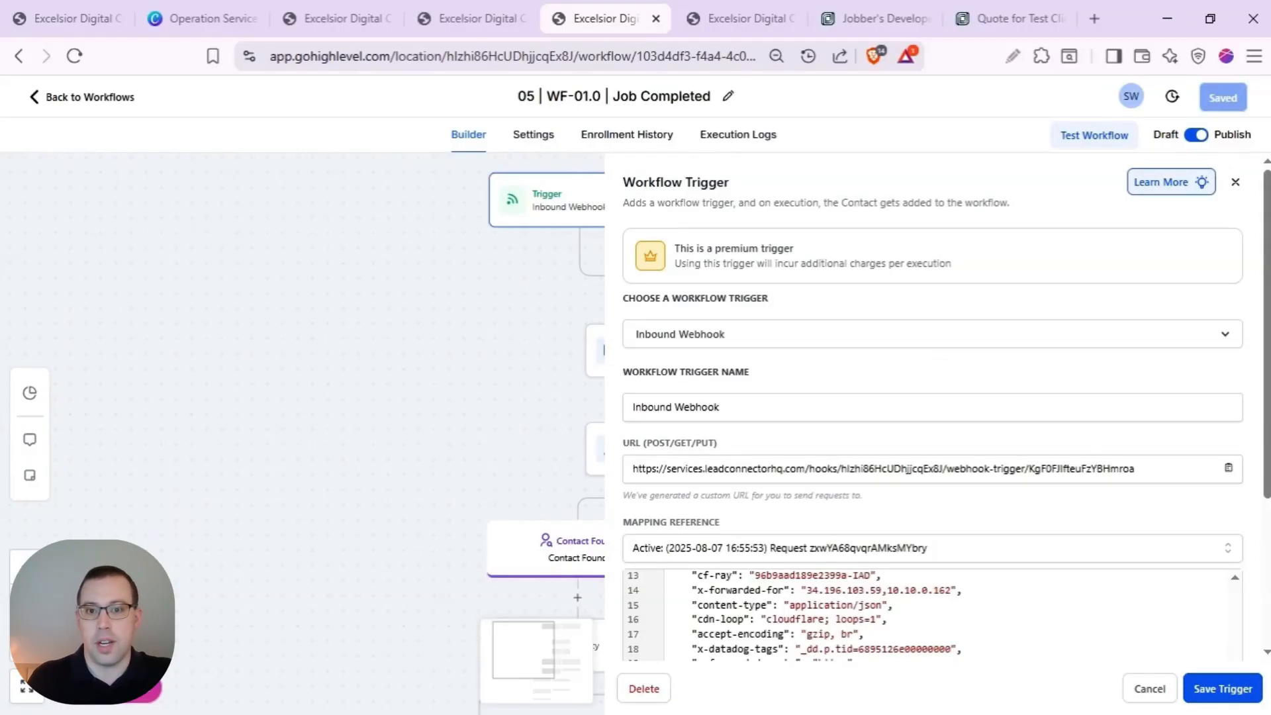
pyautogui.click(1228, 469)
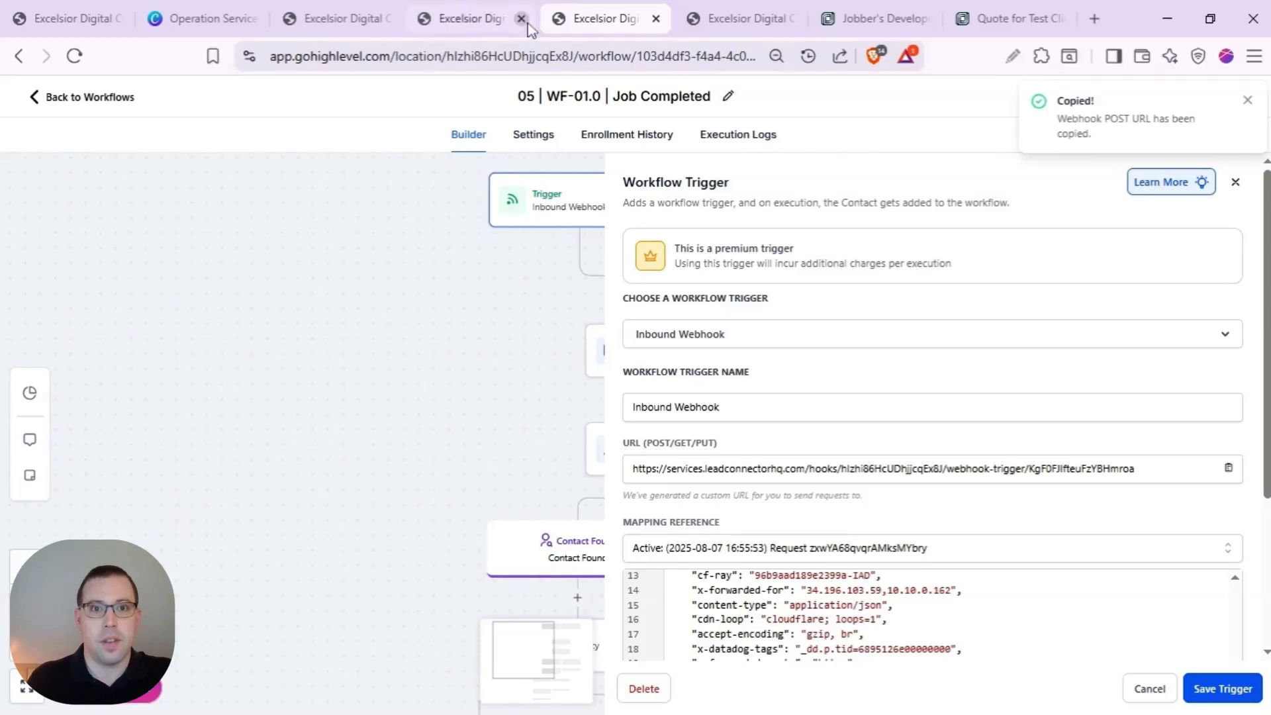
pyautogui.click(900, 18)
# - Add a JOB_CLOSED webhook with the Job Completed workflow URL and save the app
pyautogui.click(202, 503)
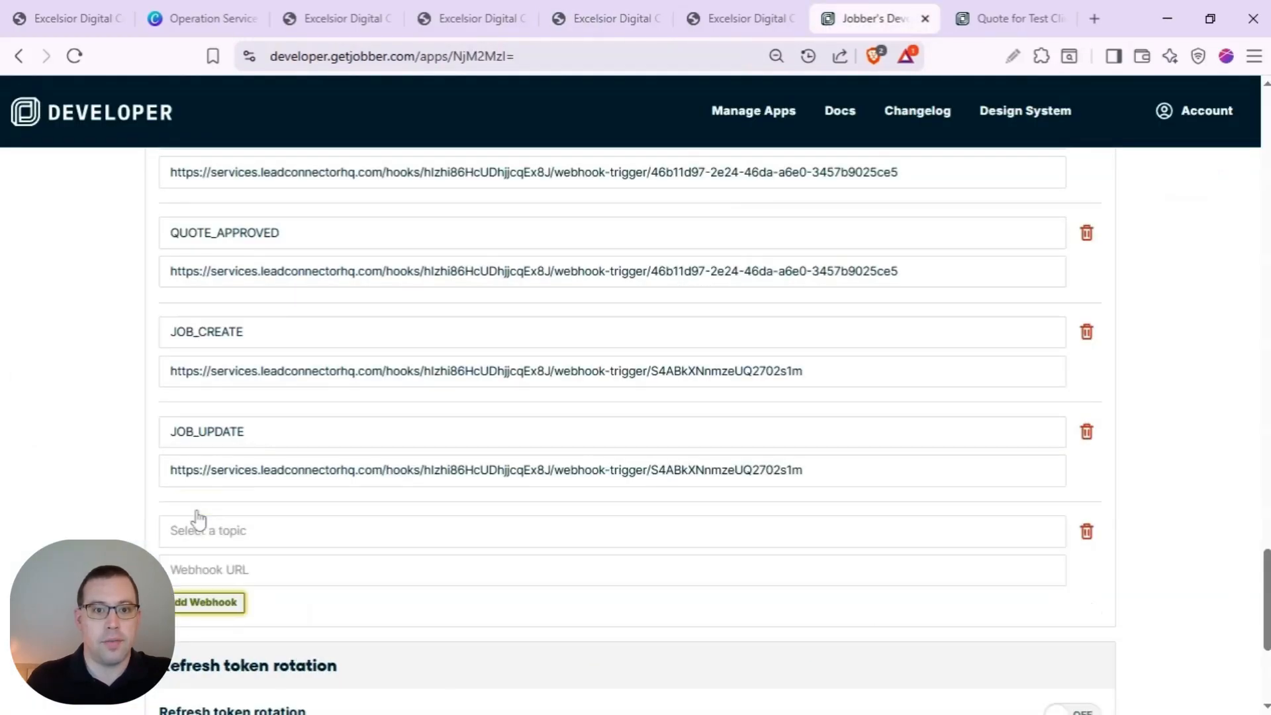
pyautogui.click(231, 533)
pyautogui.write('job')
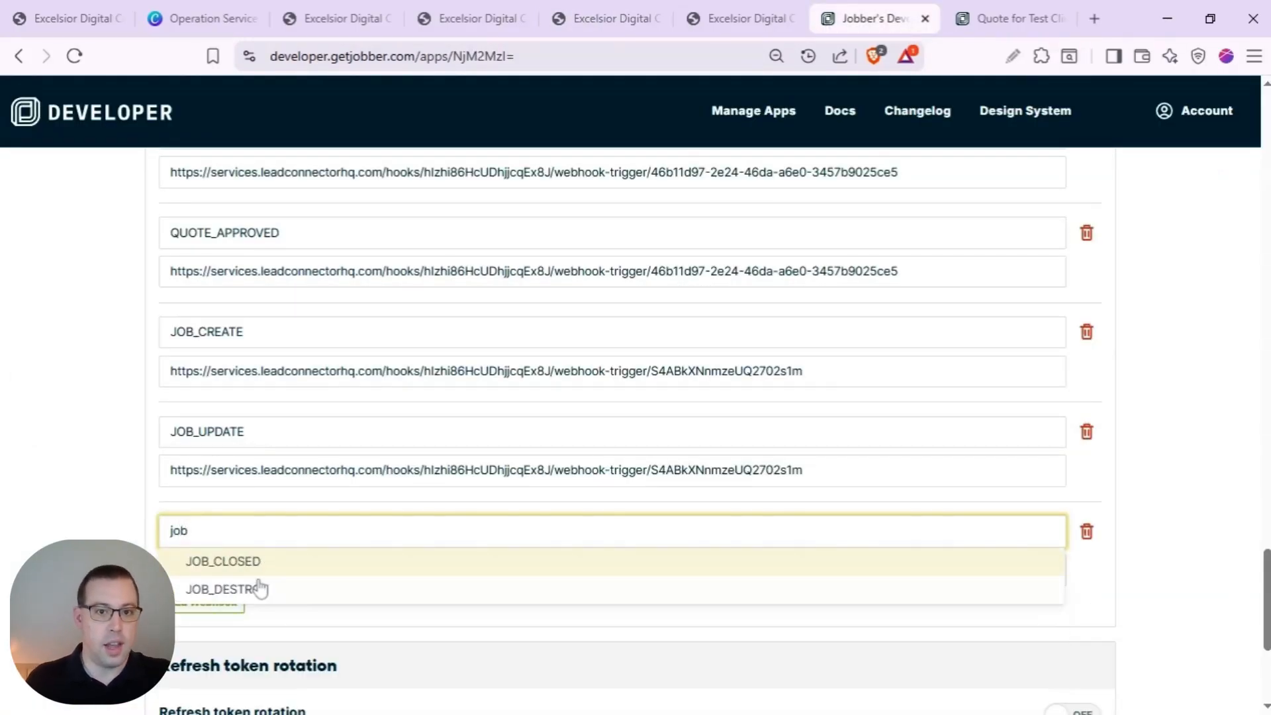
pyautogui.click(261, 562)
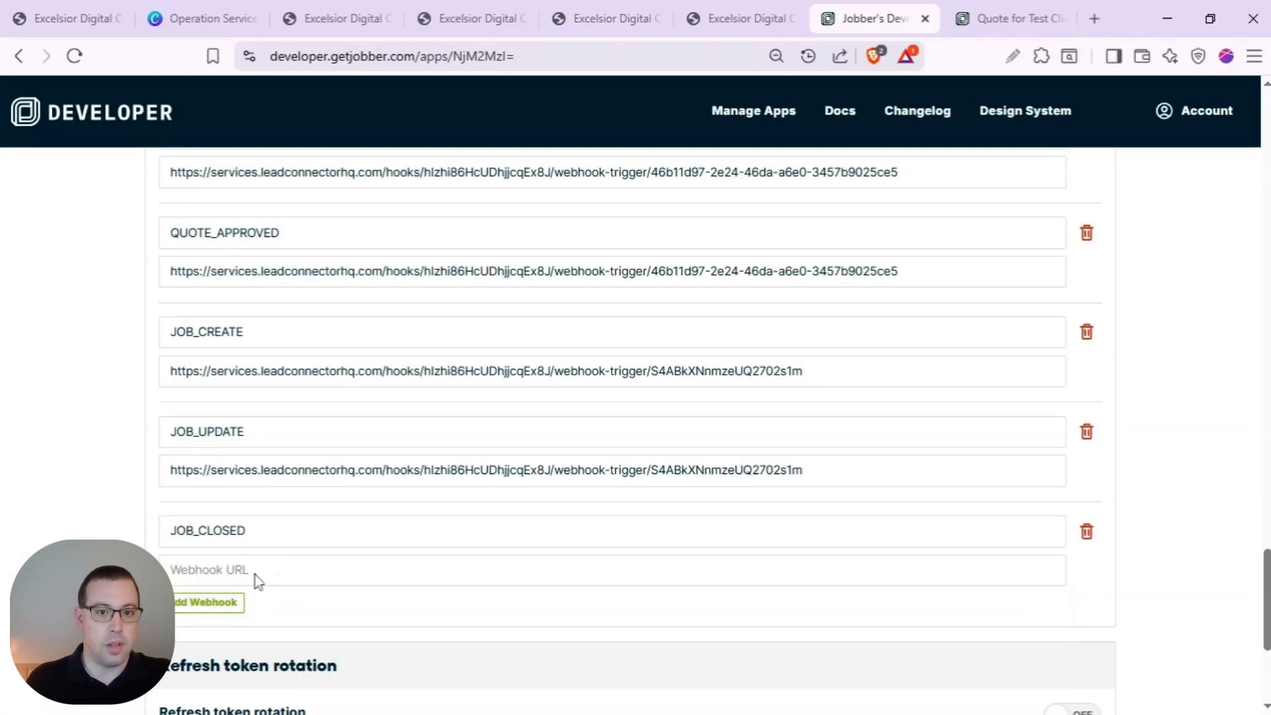
pyautogui.click(258, 576)
pyautogui.hotkey('ctrl', 'v')
pyautogui.scroll(-5, 1248, 711)
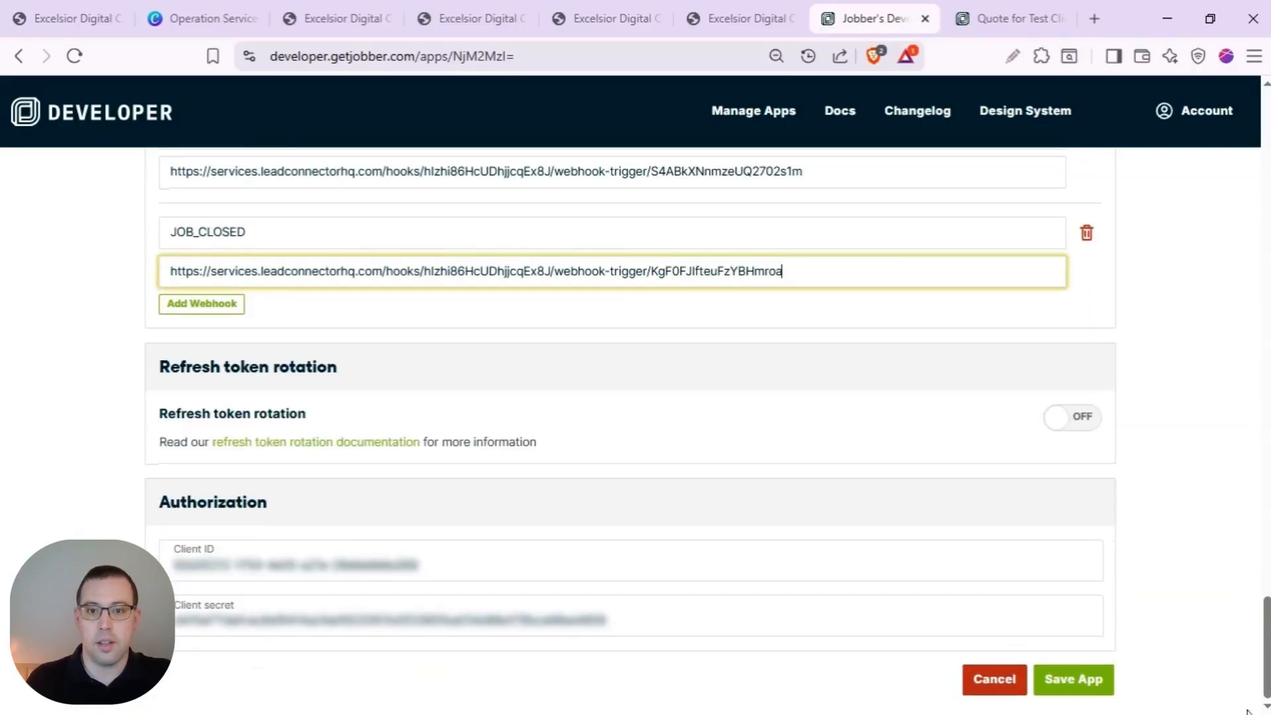
pyautogui.click(1069, 684)
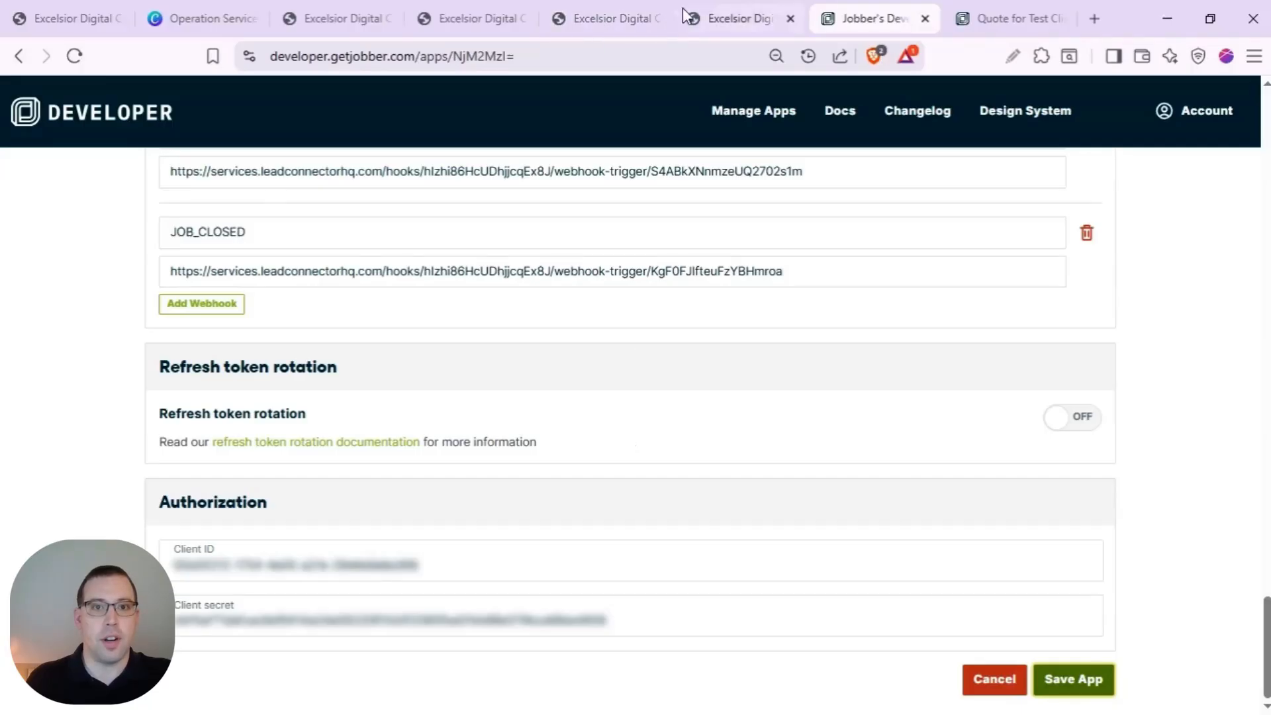
pyautogui.click(599, 24)
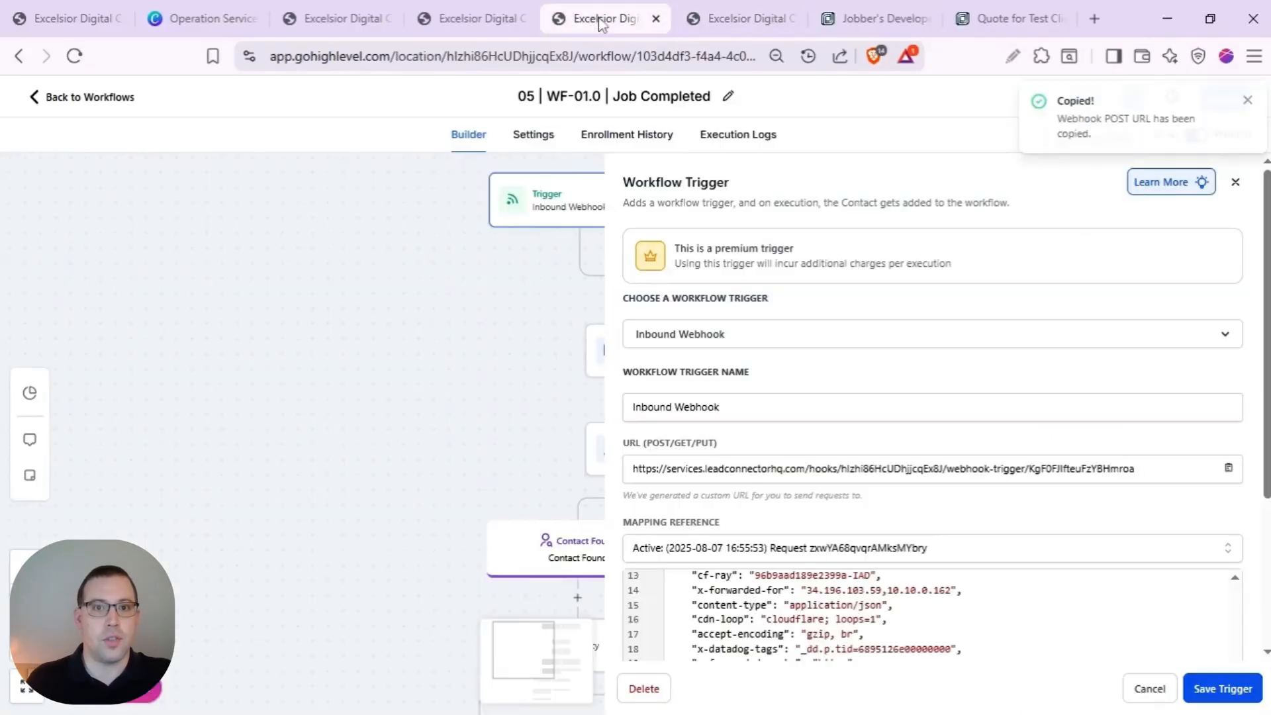
# - Cancel the Job Completed trigger panel and scroll through the workflow's steps
pyautogui.click(1148, 690)
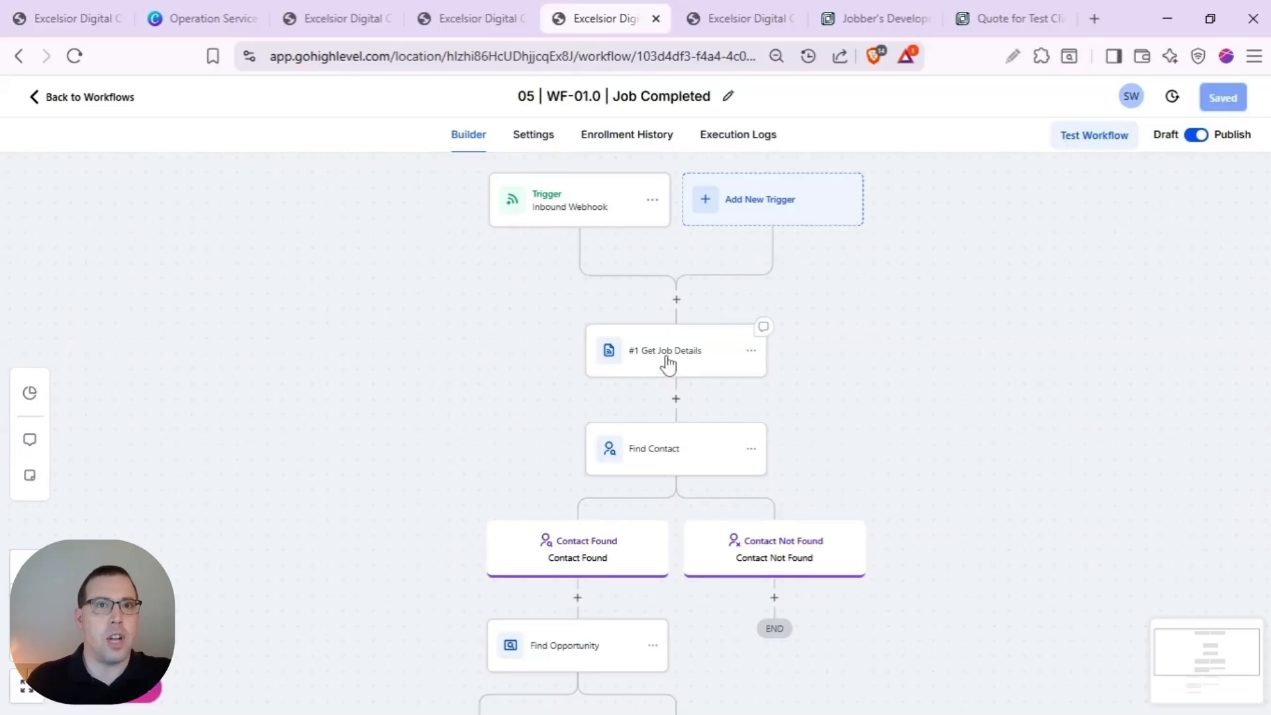
pyautogui.scroll(-5, 667, 363)
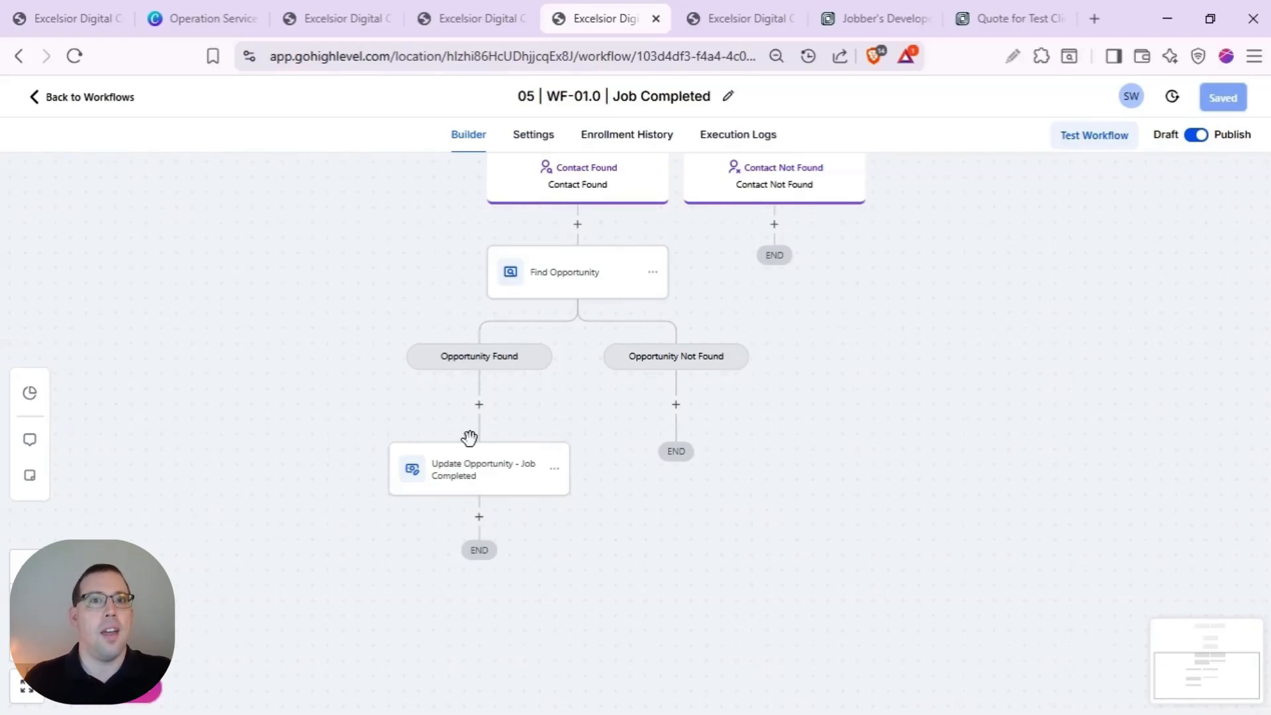
# - Copy the WF-02.0 Invoice Status workflow's inbound webhook URL and return to the Jobber app
pyautogui.click(728, 24)
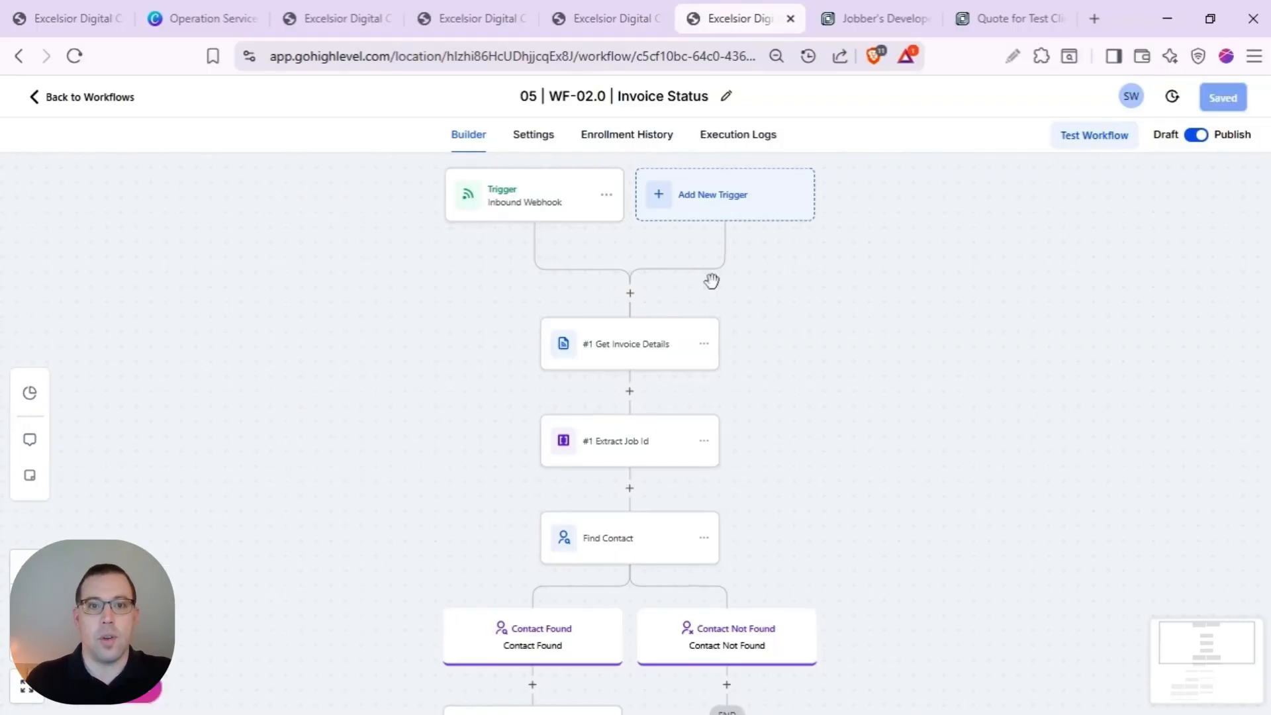
pyautogui.click(541, 205)
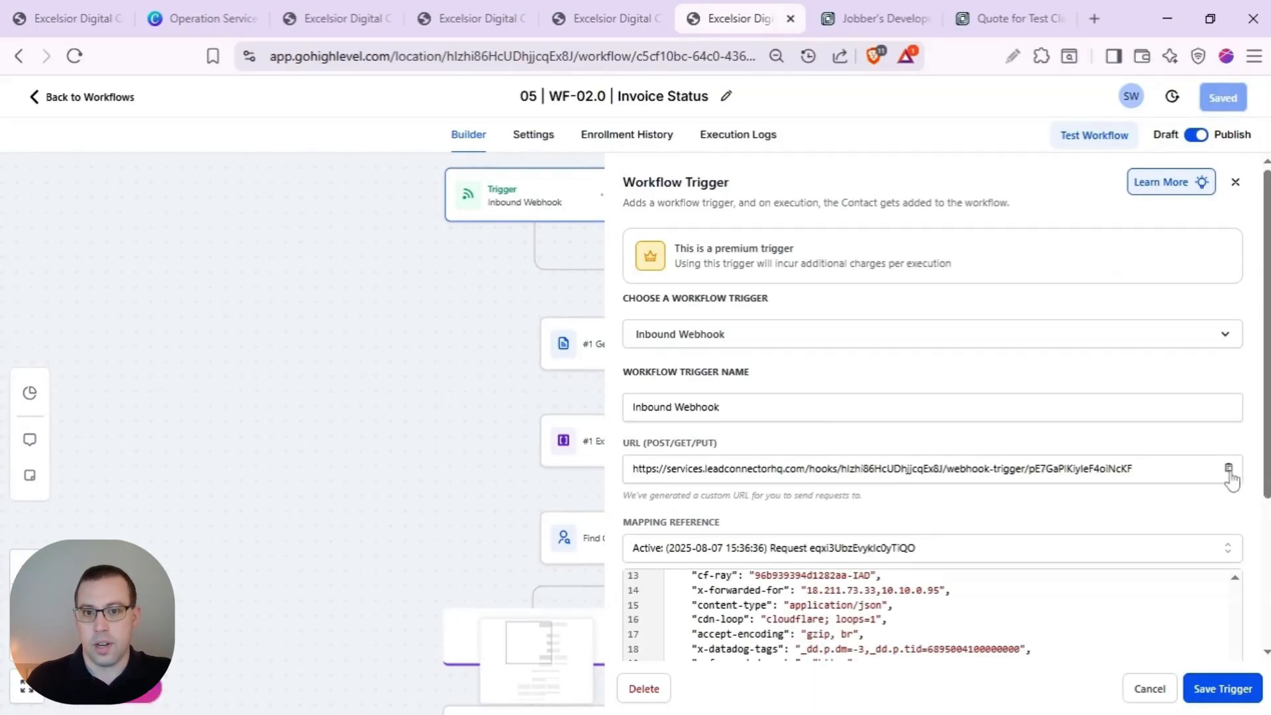
pyautogui.click(1229, 469)
pyautogui.click(859, 20)
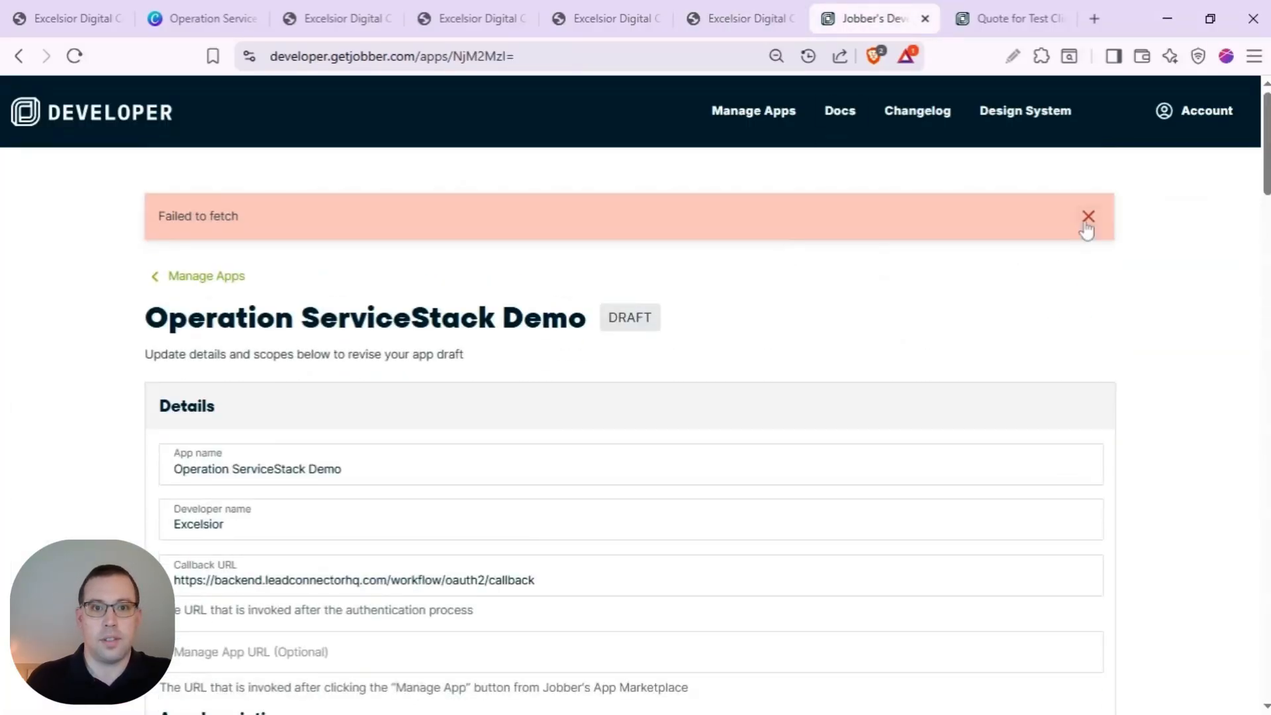
# - Add an INVOICE_CREATE webhook pointing to the Invoice Status workflow URL
pyautogui.click(1087, 219)
pyautogui.scroll(-15, 1130, 238)
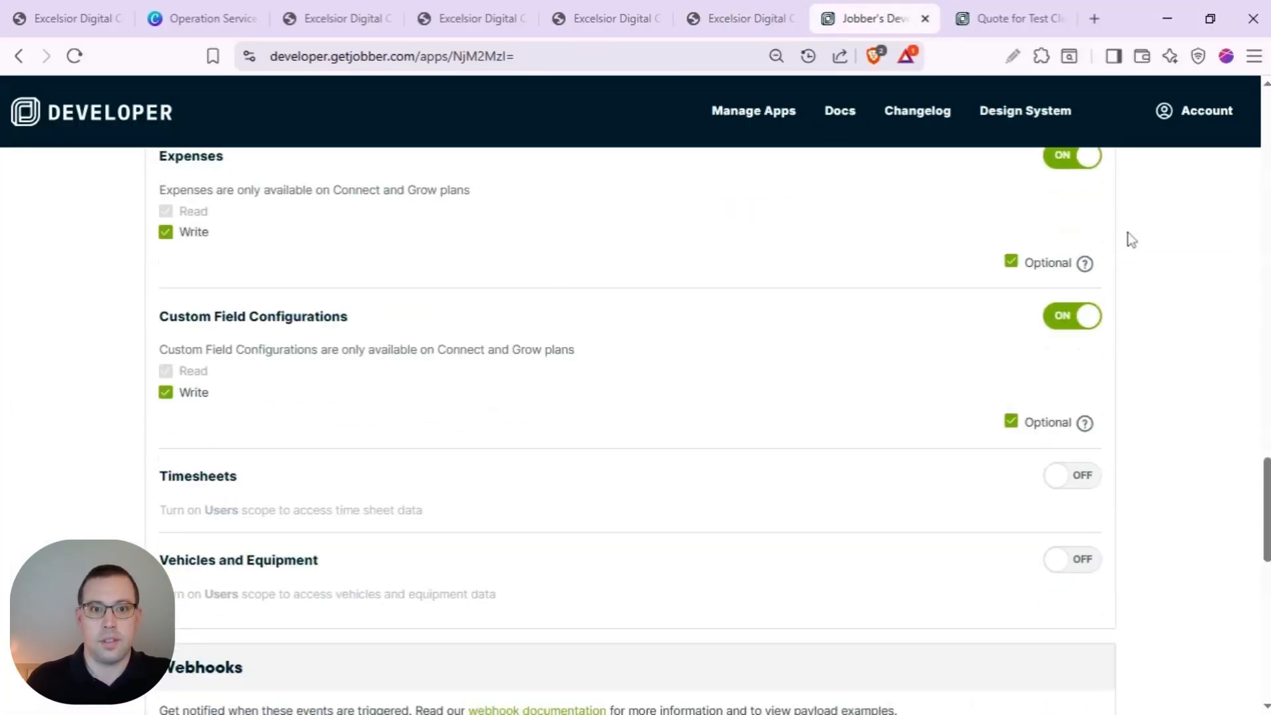
pyautogui.scroll(-10, 1129, 238)
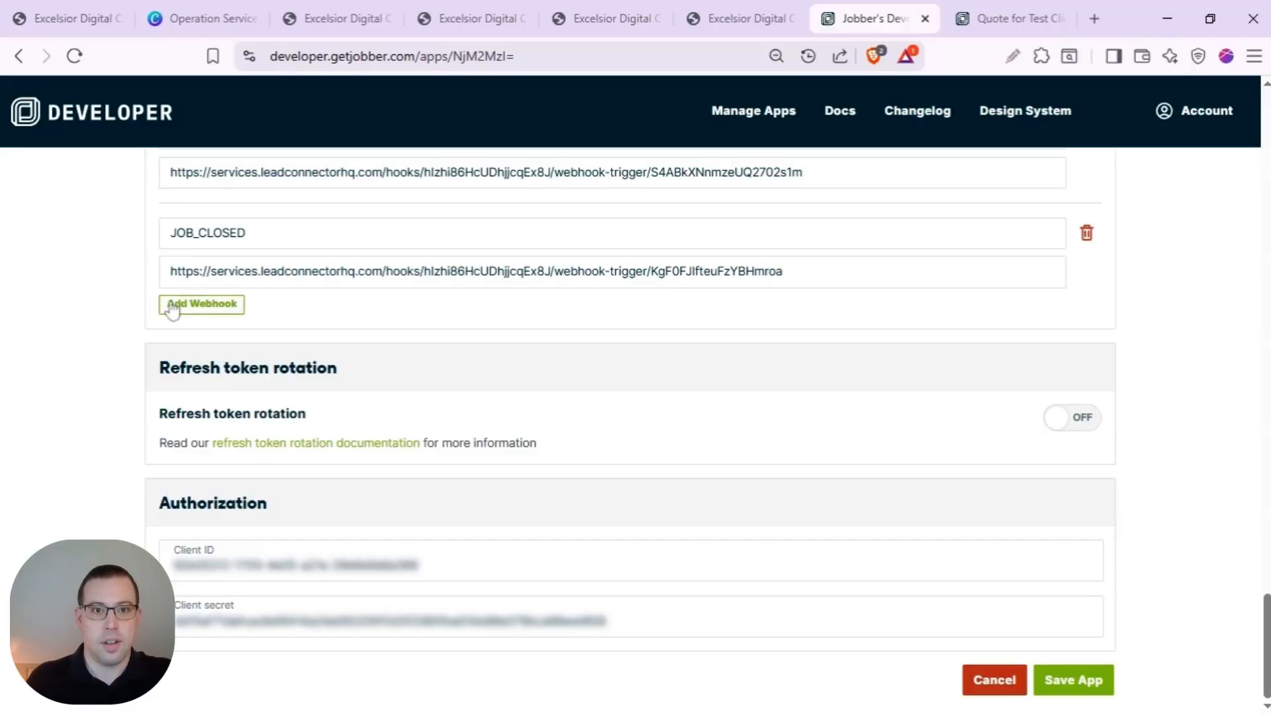
pyautogui.click(185, 305)
pyautogui.click(237, 332)
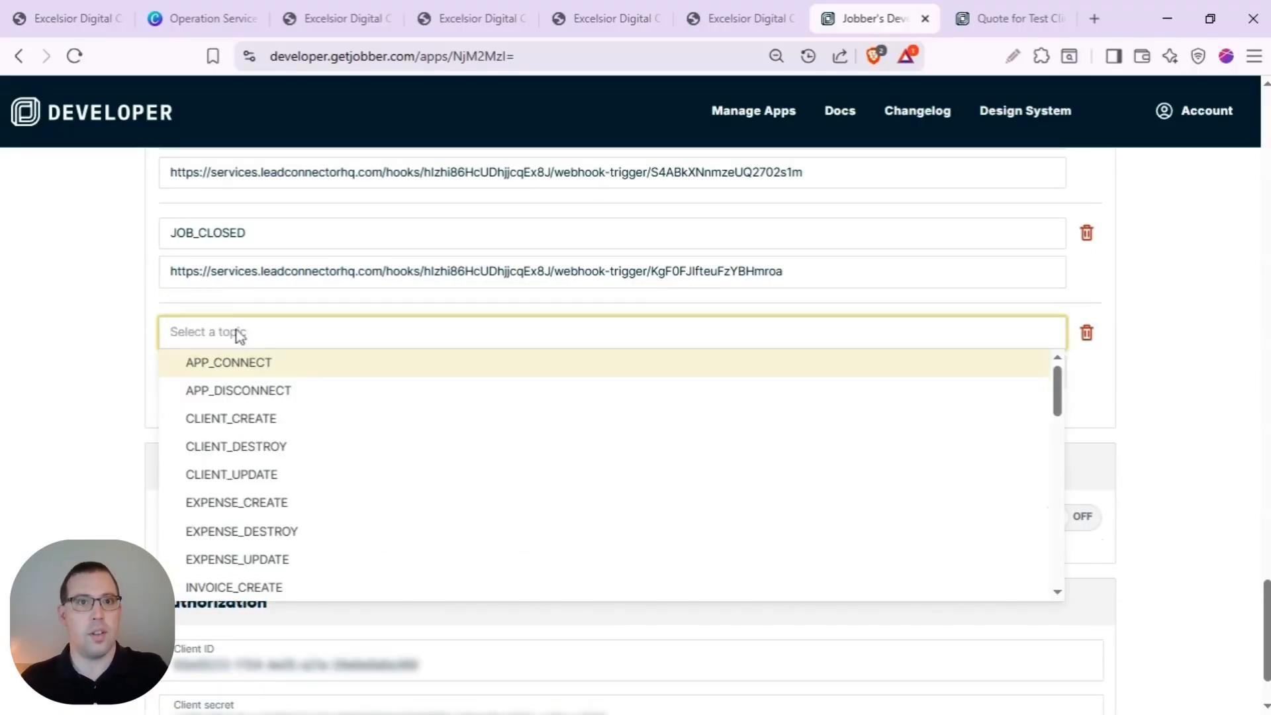
pyautogui.write('in')
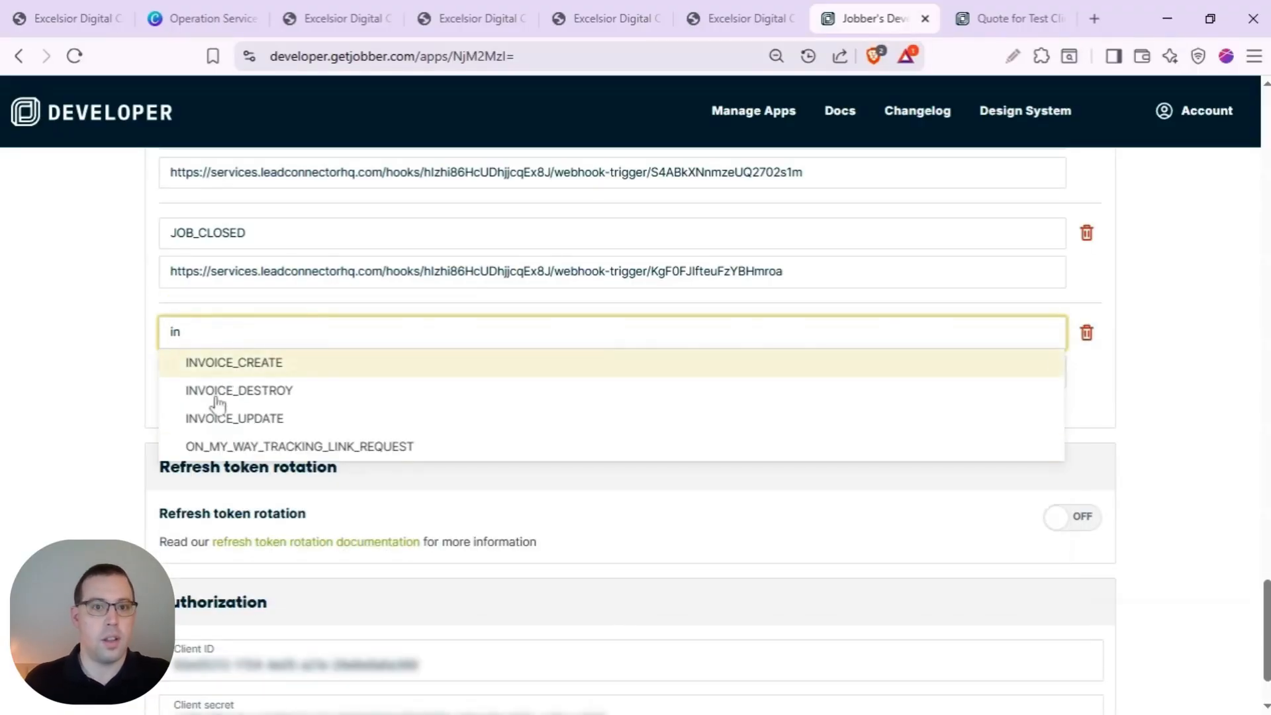
pyautogui.press('Return')
pyautogui.click(255, 378)
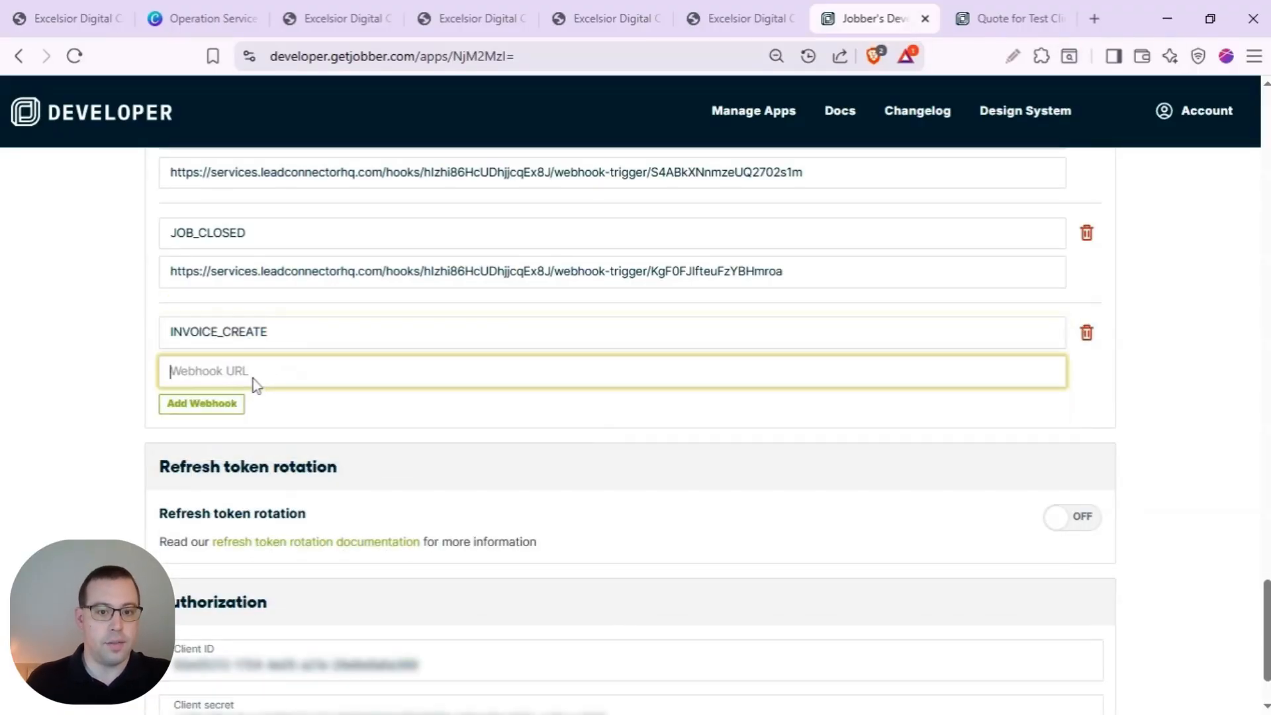
pyautogui.hotkey('ctrl', 'v')
# - Add an INVOICE_UPDATE webhook with the same Invoice Status workflow URL
pyautogui.click(225, 404)
pyautogui.click(227, 434)
pyautogui.write('in')
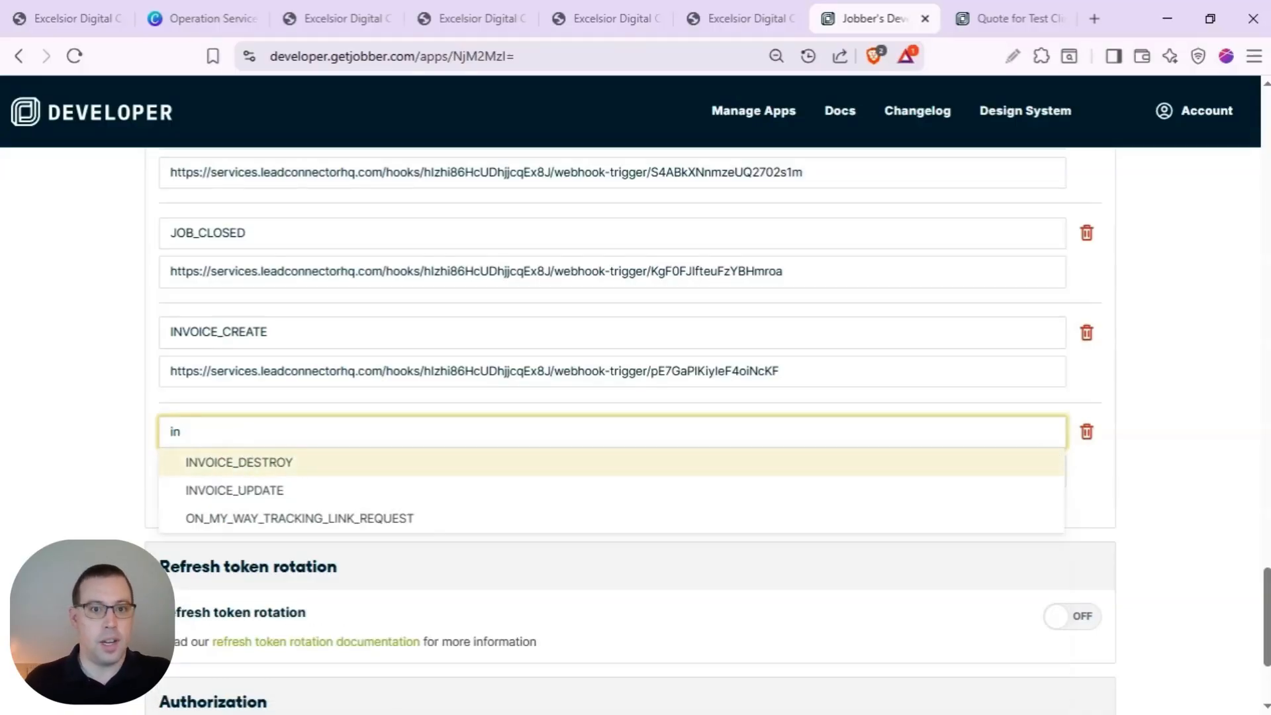
pyautogui.click(302, 491)
pyautogui.click(231, 472)
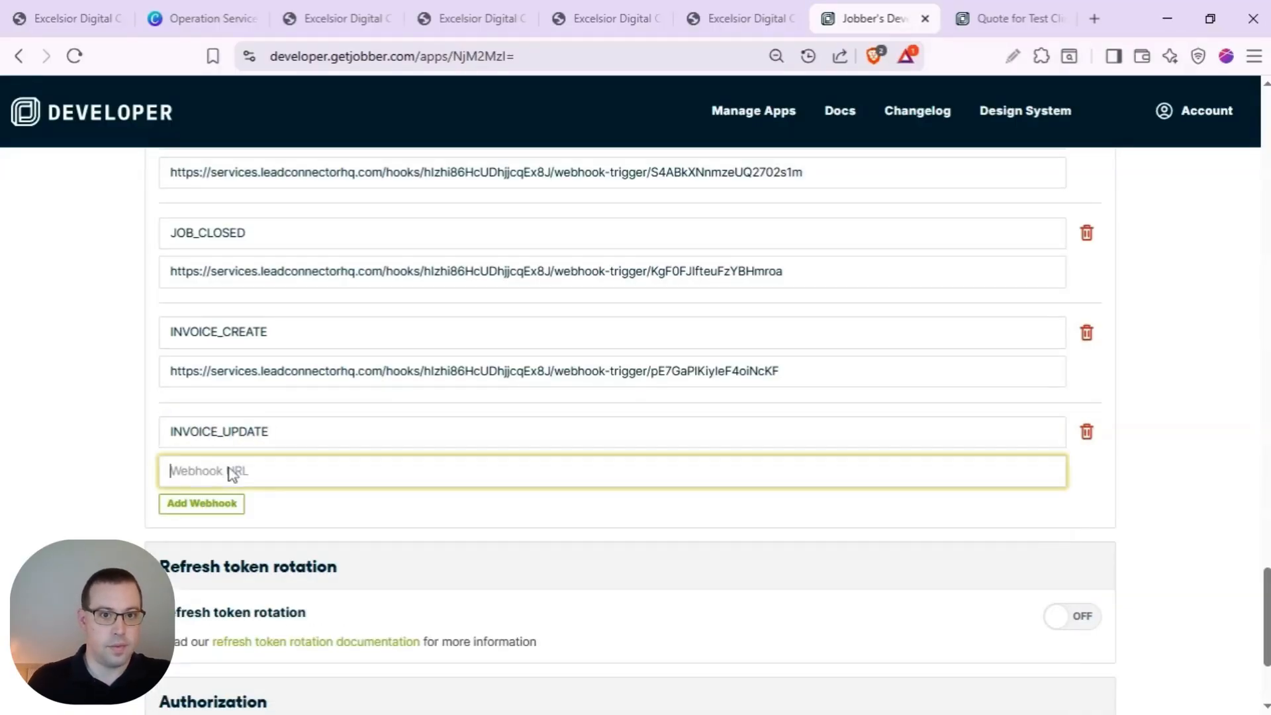
pyautogui.hotkey('ctrl', 'v')
# - Remove the empty webhook row, save the app, and return to HighLevel
pyautogui.click(226, 505)
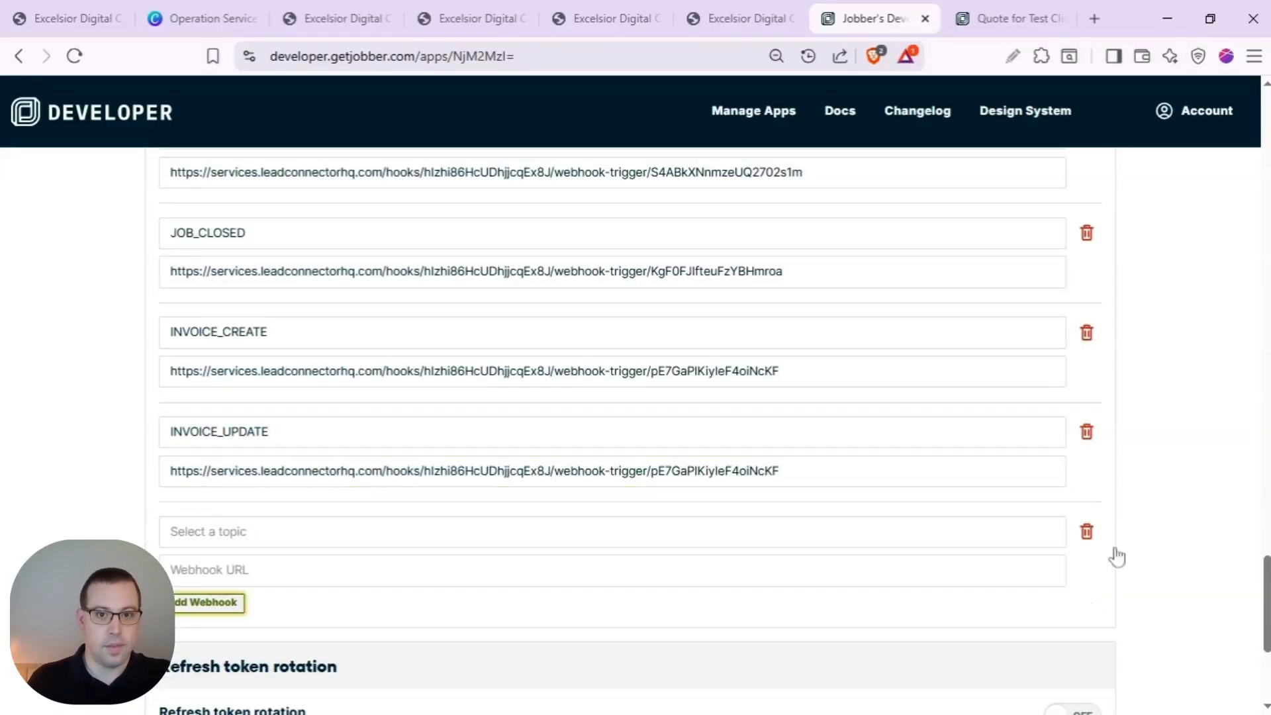
pyautogui.scroll(-5, 1177, 556)
pyautogui.click(1096, 678)
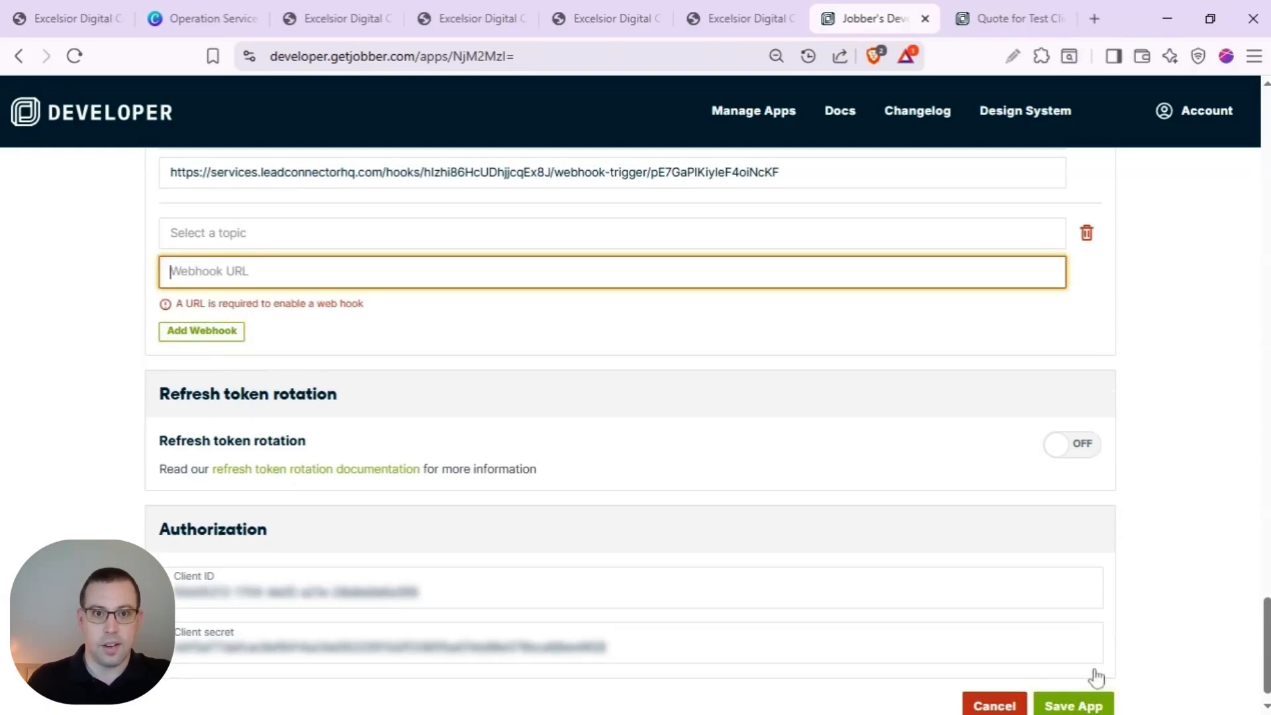
pyautogui.click(1086, 233)
pyautogui.scroll(2, 1137, 295)
pyautogui.scroll(-2, 1118, 596)
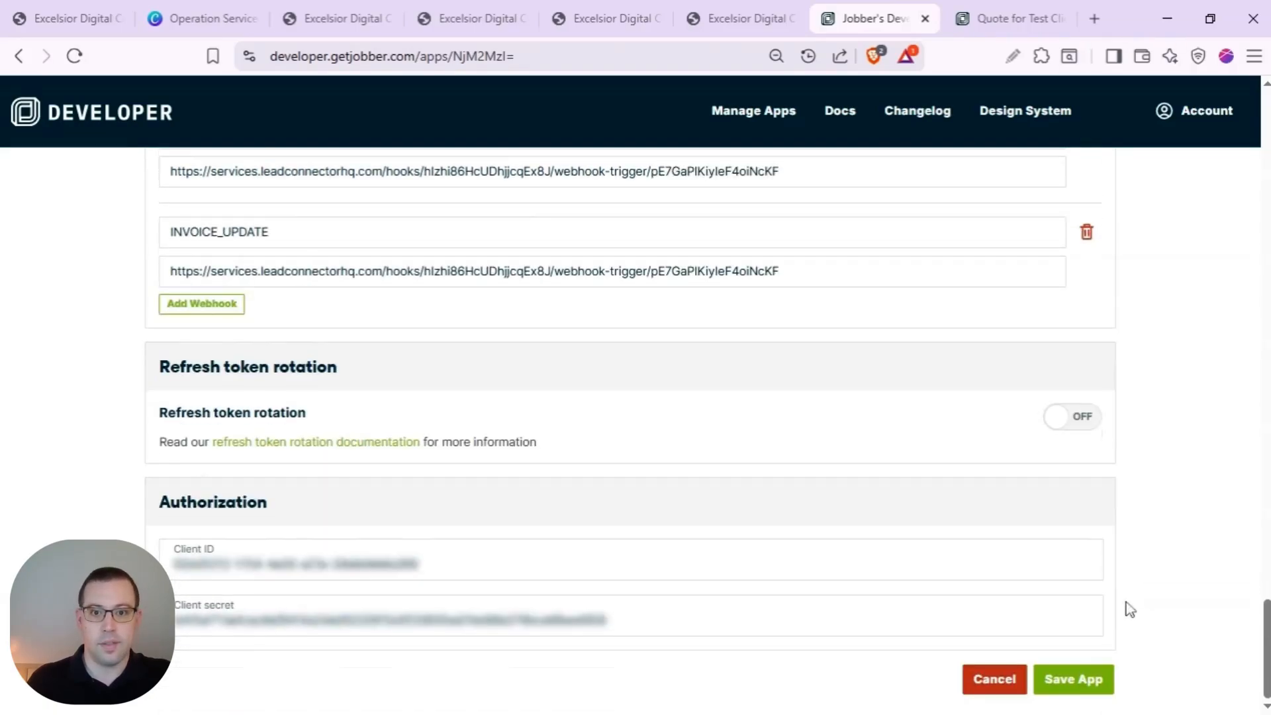
pyautogui.click(1082, 678)
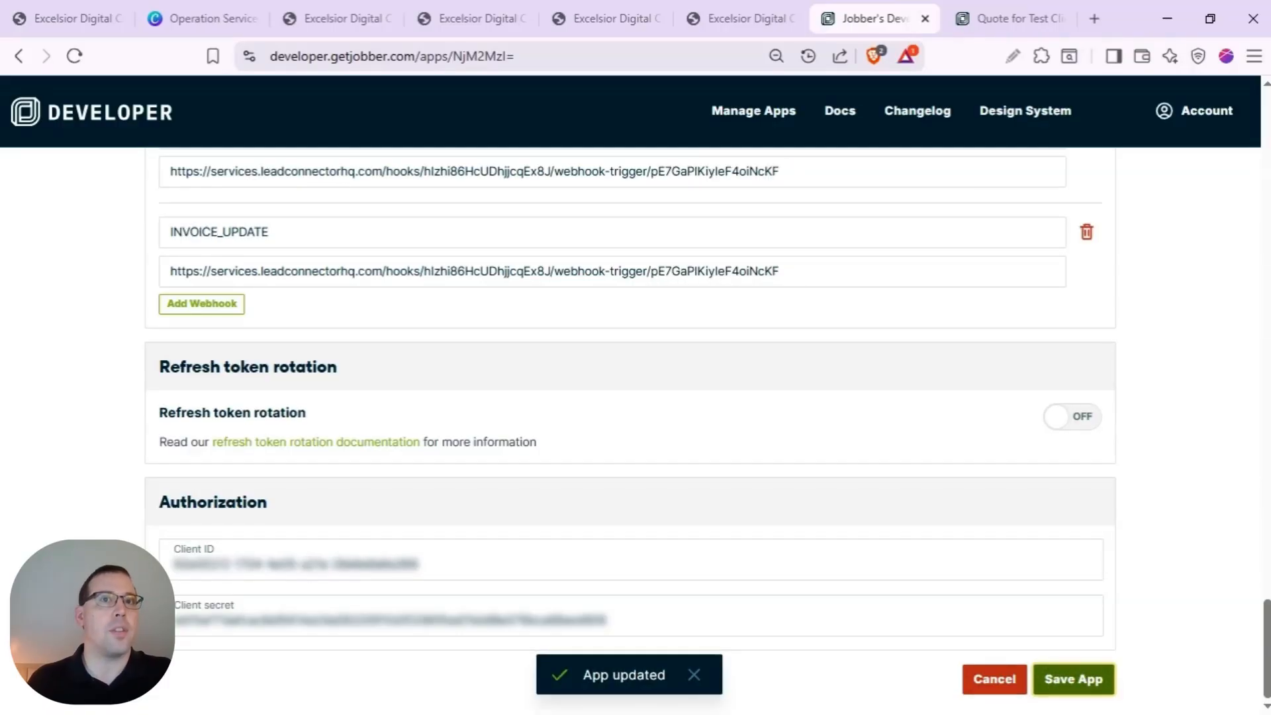
pyautogui.click(728, 20)
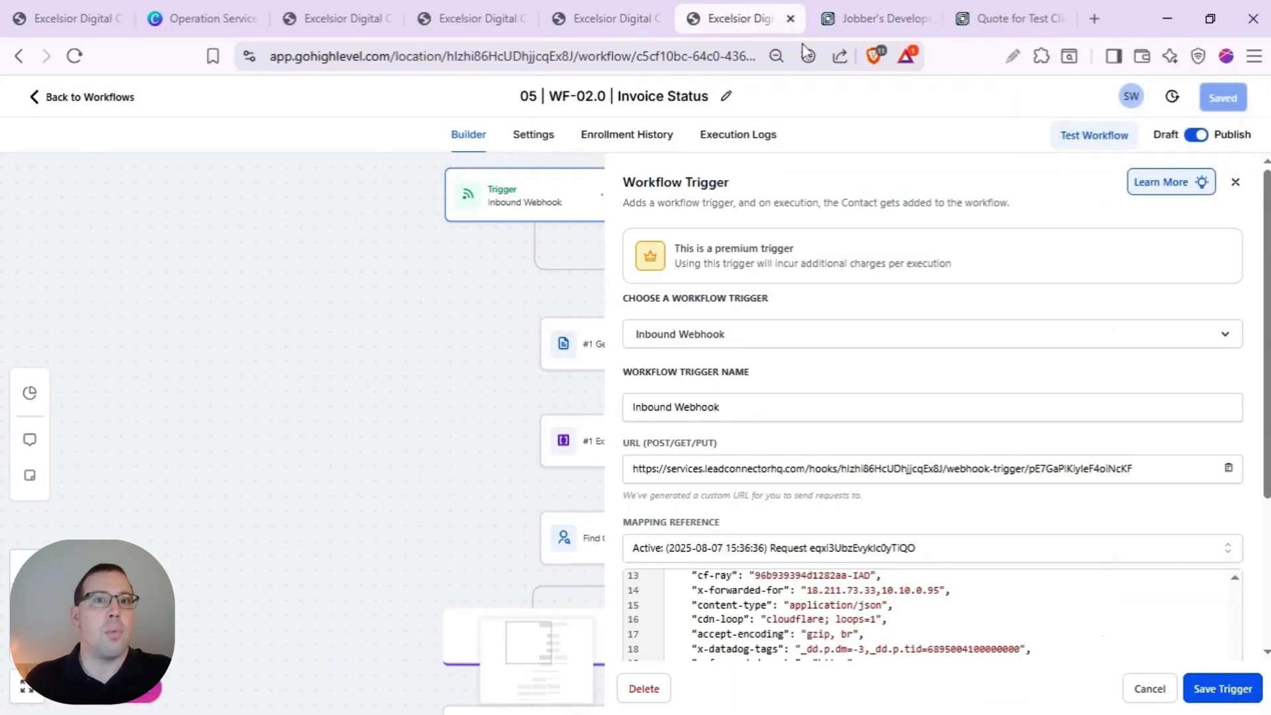
# - Cancel the Invoice Status trigger panel and review the New and Paid invoice branches
pyautogui.click(1149, 688)
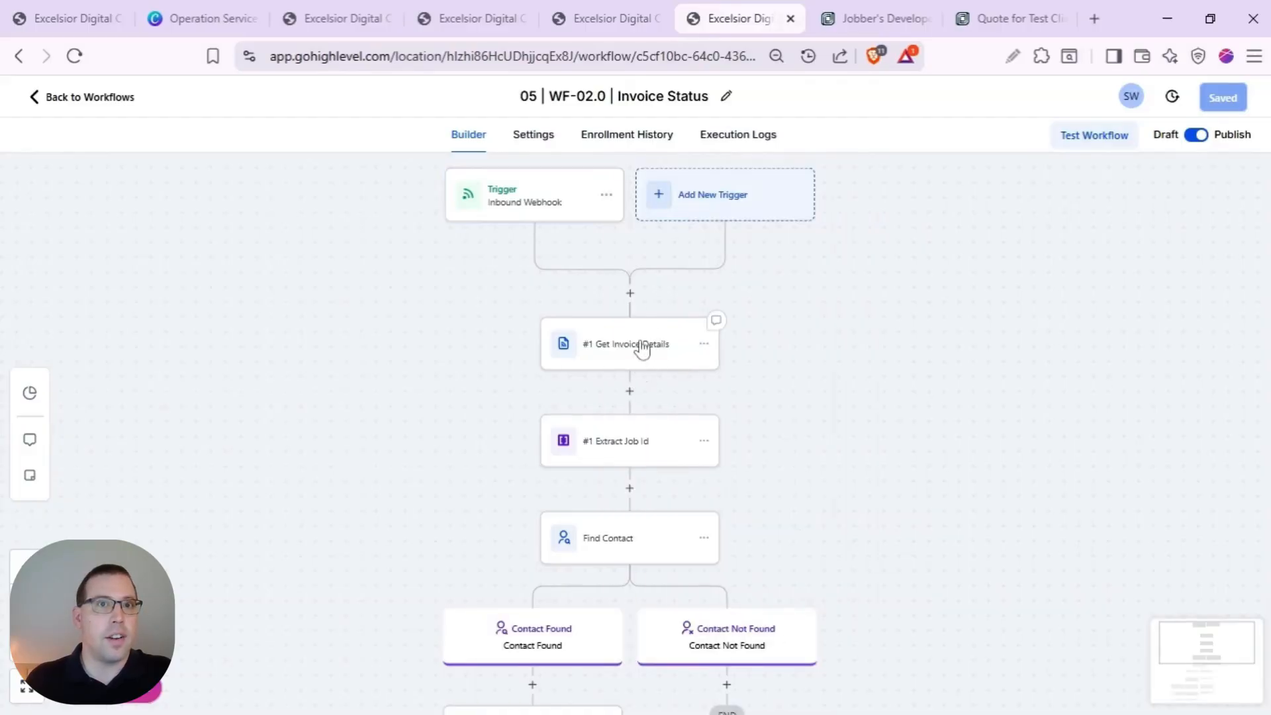
pyautogui.scroll(-1, 637, 323)
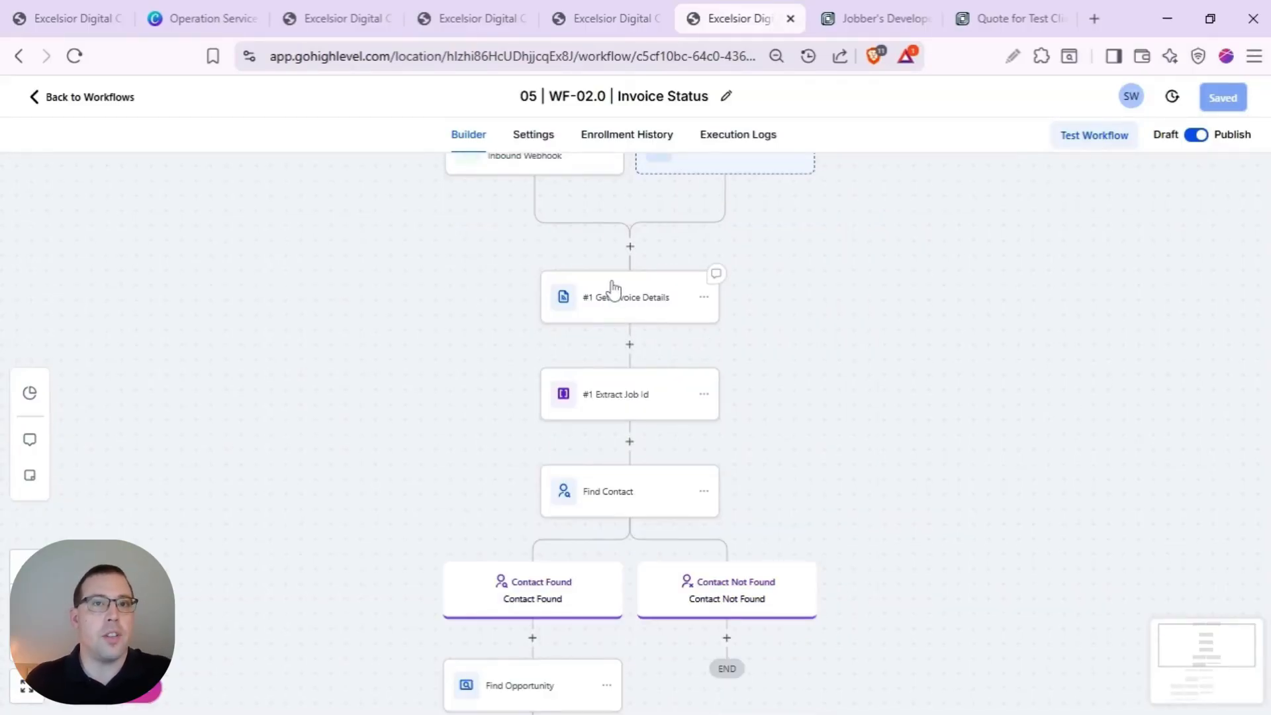
pyautogui.scroll(-3, 614, 290)
pyautogui.scroll(-3, 618, 278)
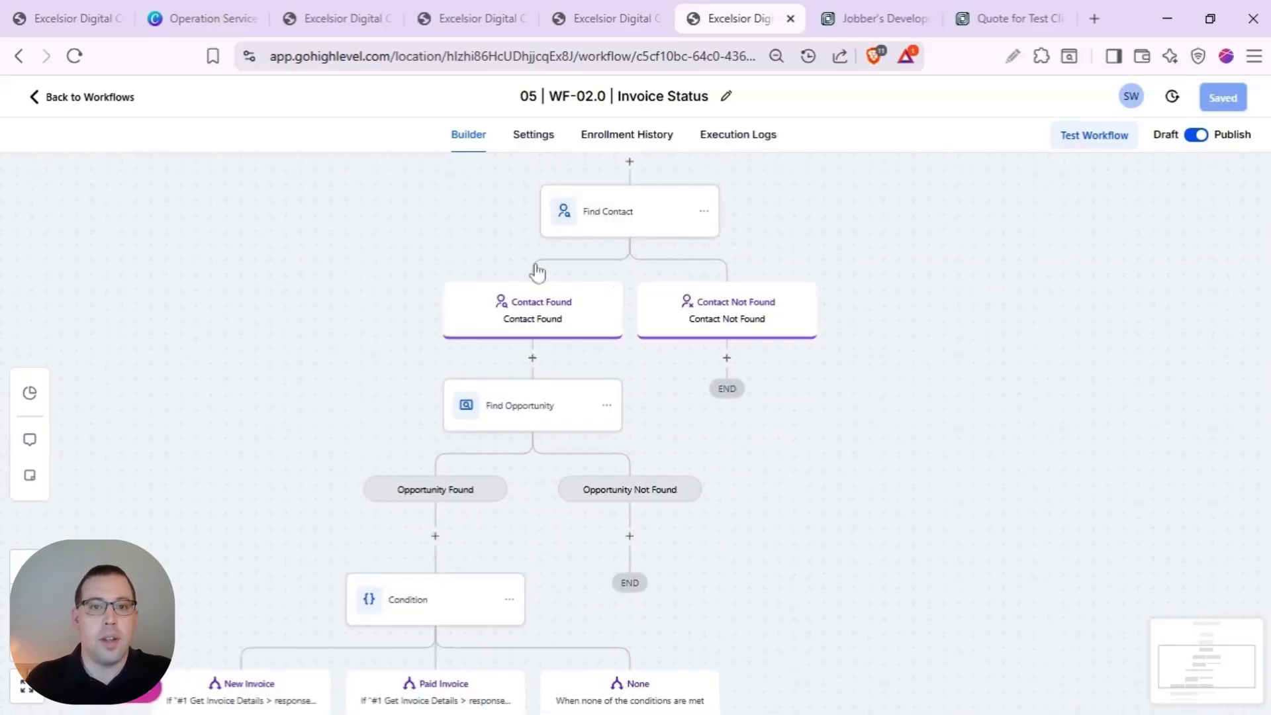
pyautogui.scroll(-1, 598, 307)
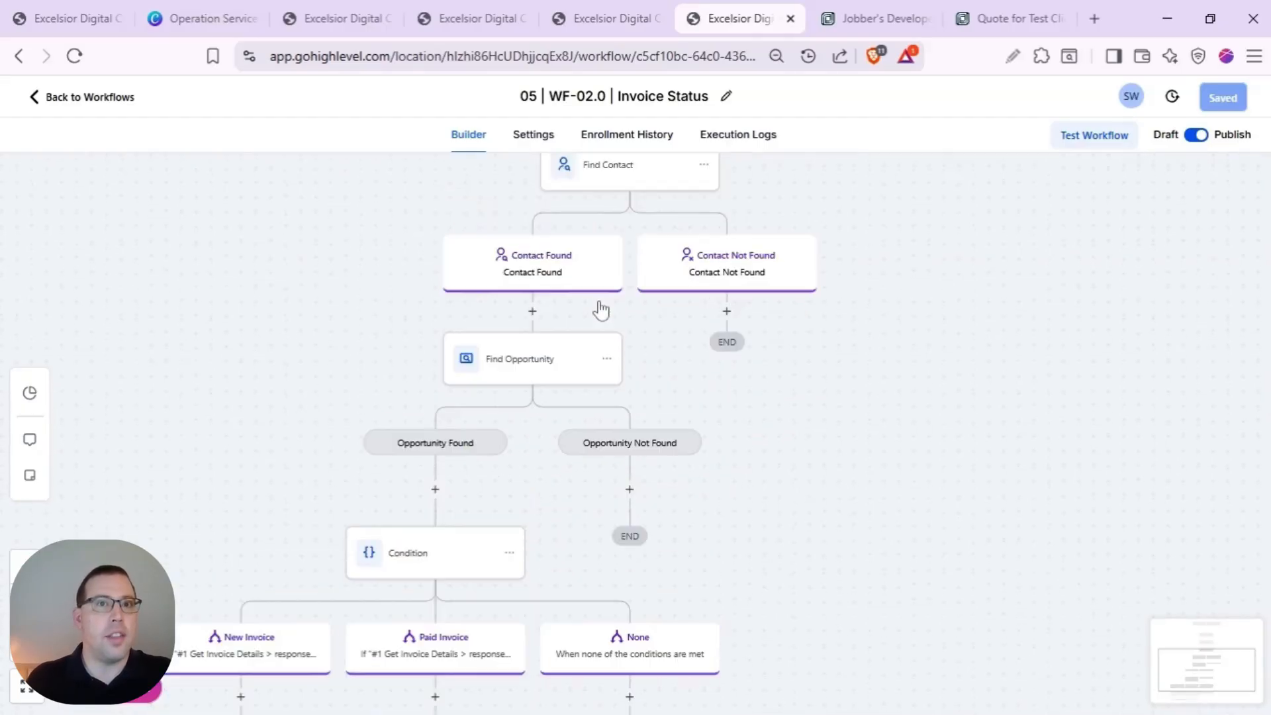
pyautogui.scroll(-8, 600, 309)
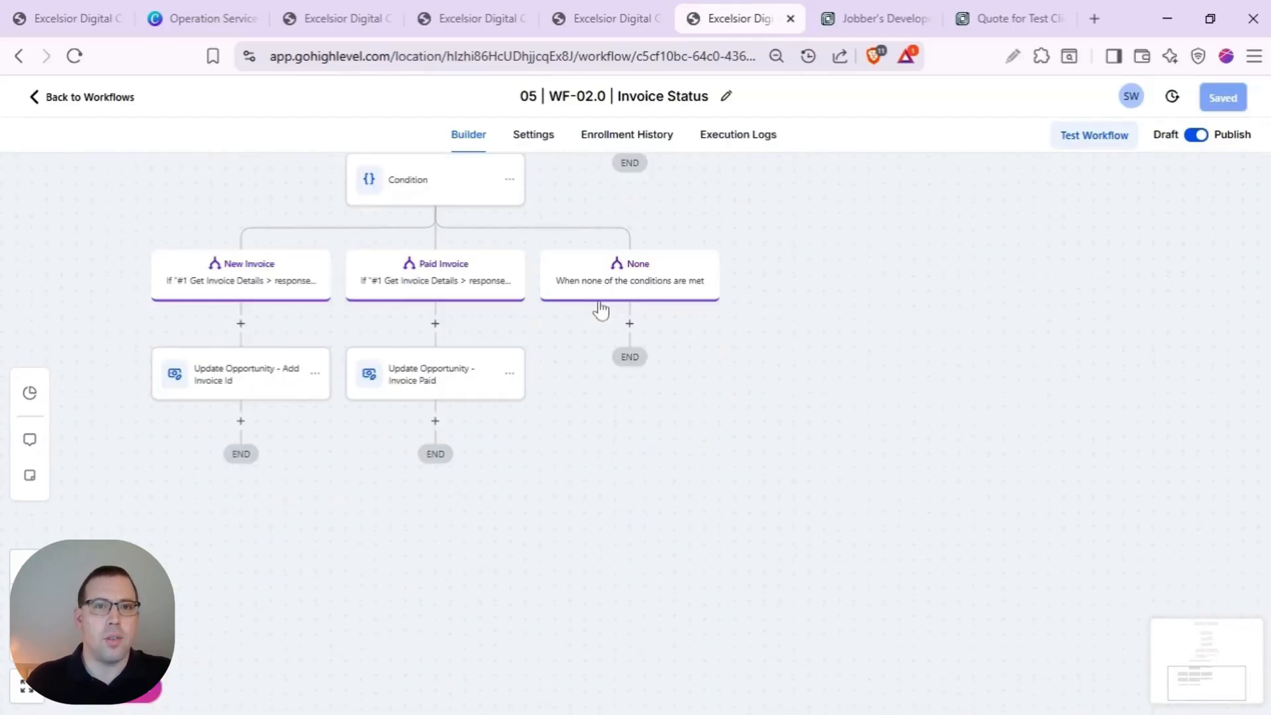
pyautogui.scroll(-1, 599, 306)
pyautogui.scroll(3, 596, 307)
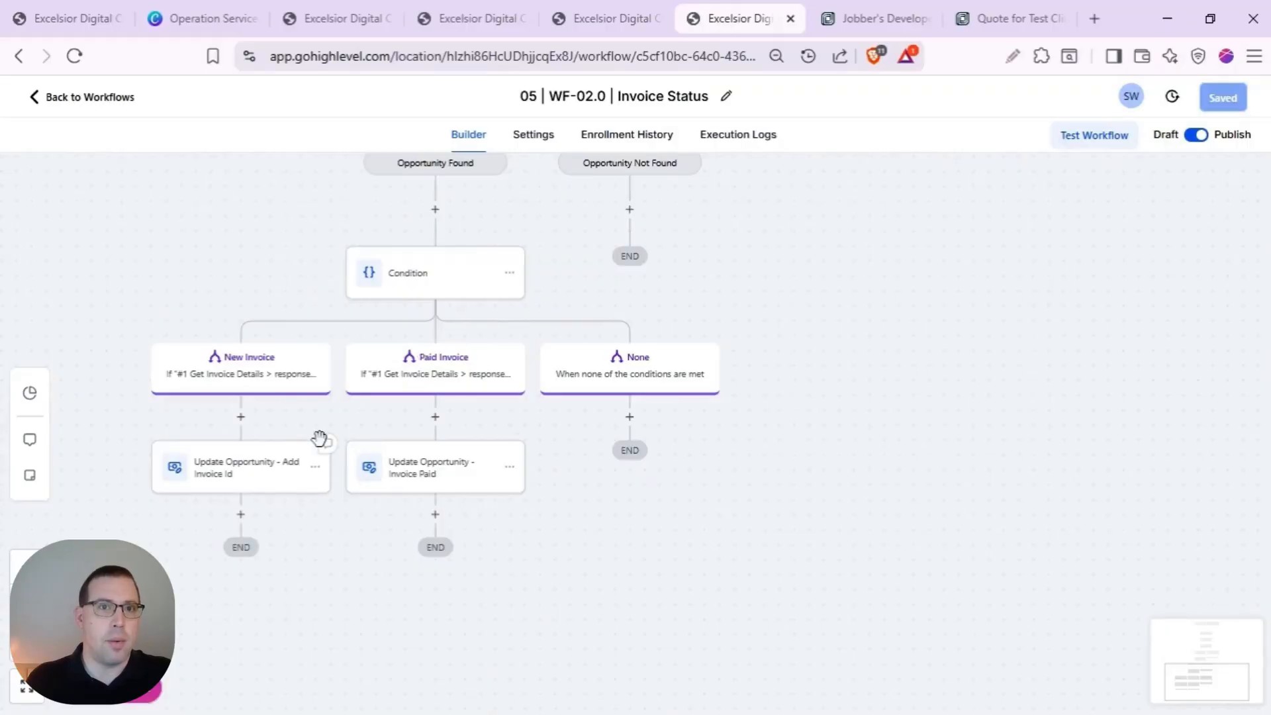